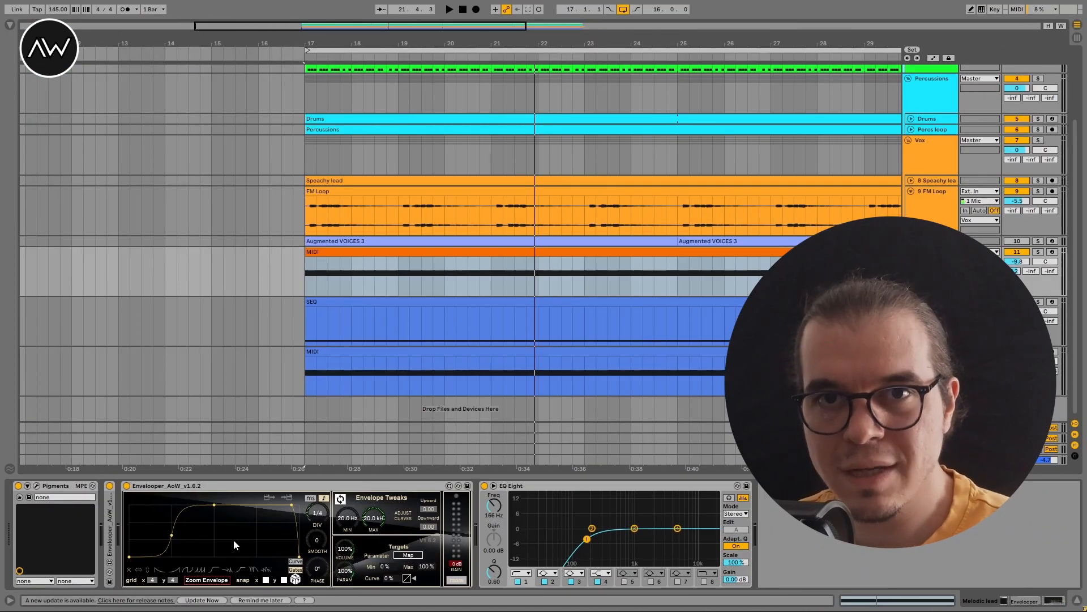
Expand the Envelooper device to its full view and set the envelope grid to x 8, y 11.
{"action": "left_click", "coordinate": [457, 580]}
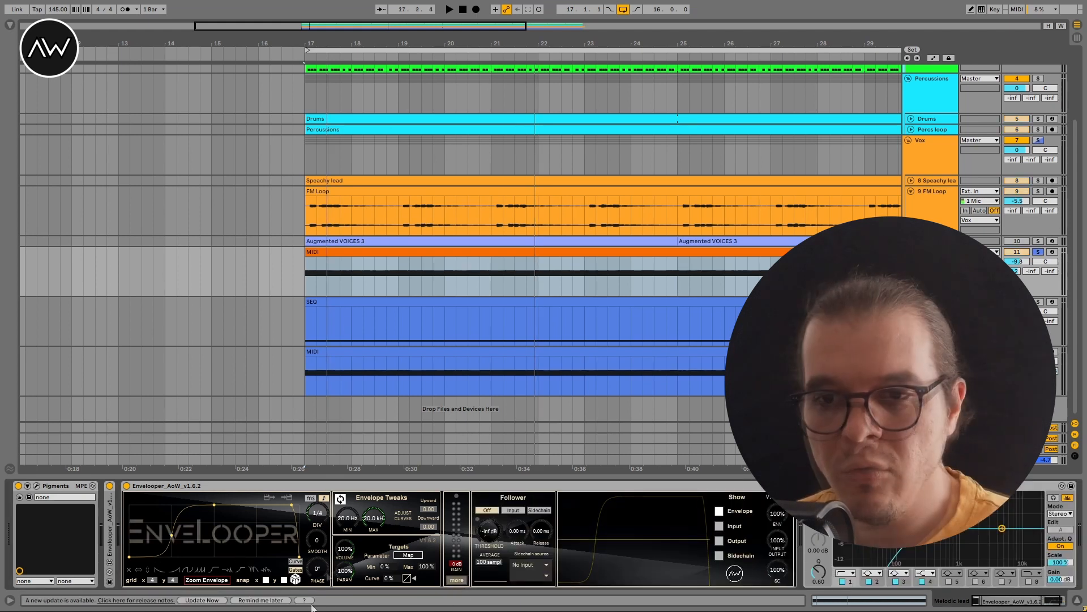
{"action": "left_click_drag", "start_coordinate": [153, 580], "coordinate": [173, 565]}
Add breakpoints to the envelope curve and move one to about x 0.582, y 0.820.
{"action": "left_click", "coordinate": [194, 531]}
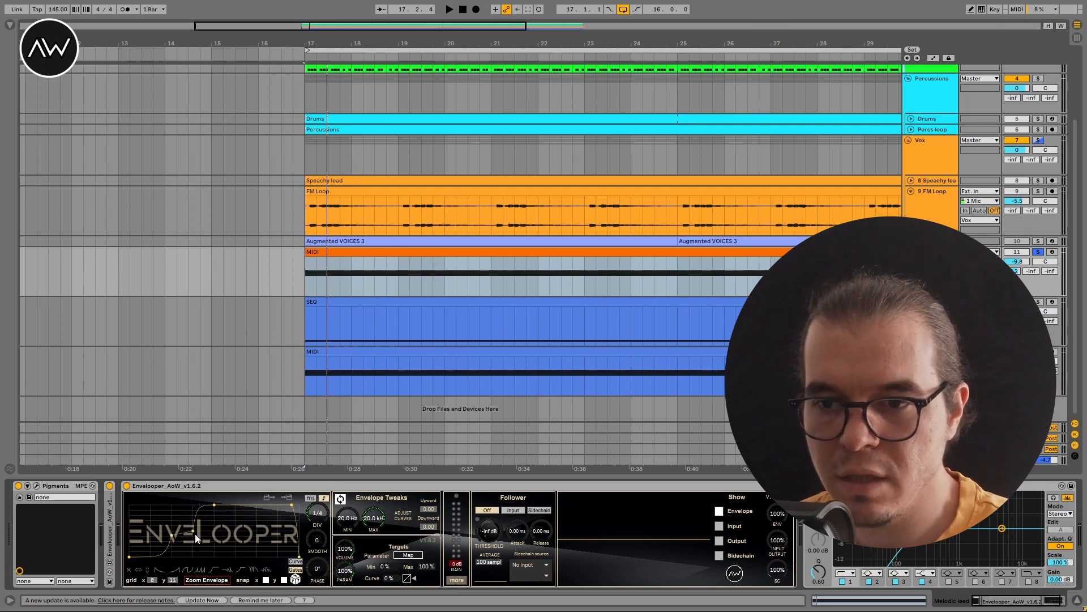
{"action": "left_click", "coordinate": [236, 532]}
{"action": "left_click", "coordinate": [277, 541]}
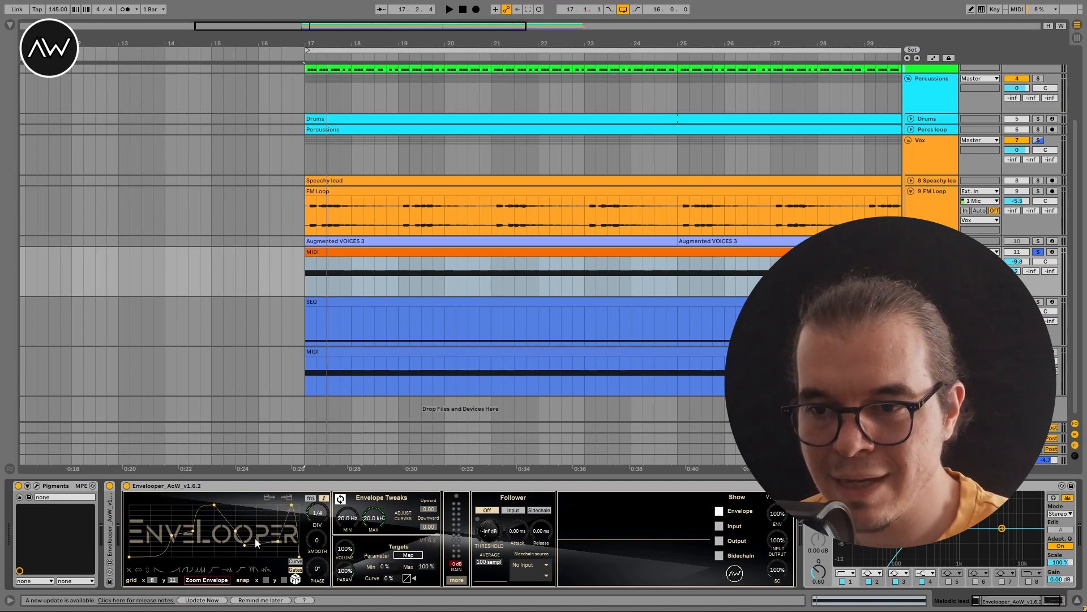
{"action": "mouse_move", "coordinate": [228, 521]}
{"action": "left_mouse_down"}
{"action": "mouse_move", "coordinate": [220, 530]}
{"action": "mouse_move", "coordinate": [229, 516]}
{"action": "left_mouse_up"}
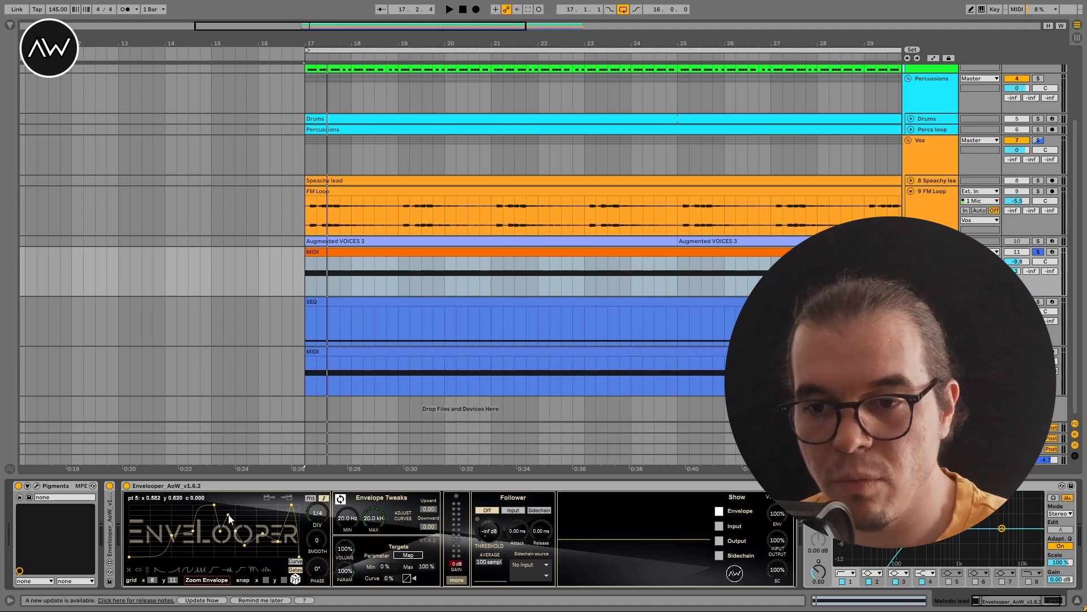
Try several different preset shapes on the envelope.
{"action": "left_click", "coordinate": [189, 570]}
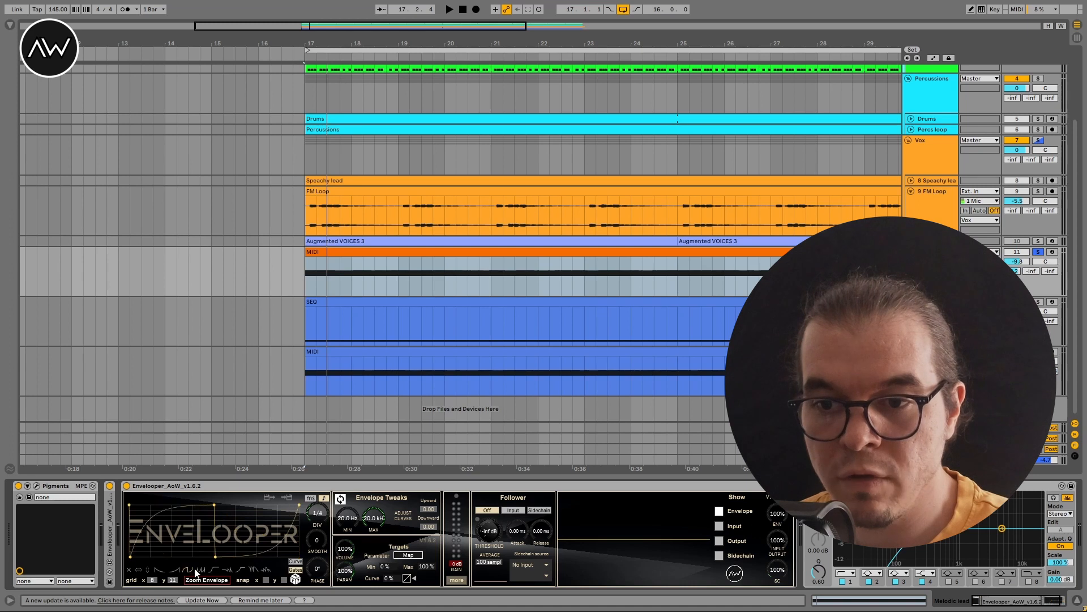
{"action": "left_click", "coordinate": [201, 570]}
{"action": "left_click", "coordinate": [211, 570]}
{"action": "left_click", "coordinate": [141, 570]}
{"action": "left_click", "coordinate": [147, 571]}
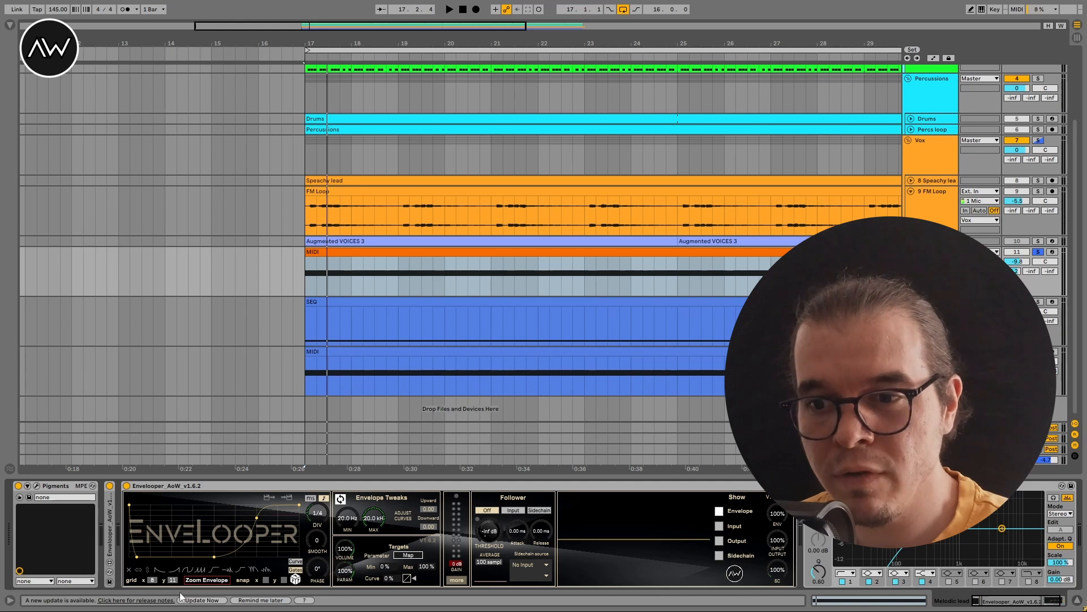
Generate several random envelopes in a row with the randomizer.
{"action": "left_click", "coordinate": [296, 579]}
{"action": "left_click", "coordinate": [296, 578]}
{"action": "left_click", "coordinate": [296, 579]}
{"action": "left_click", "coordinate": [296, 579]}
{"action": "left_click", "coordinate": [294, 580]}
{"action": "left_click", "coordinate": [295, 579]}
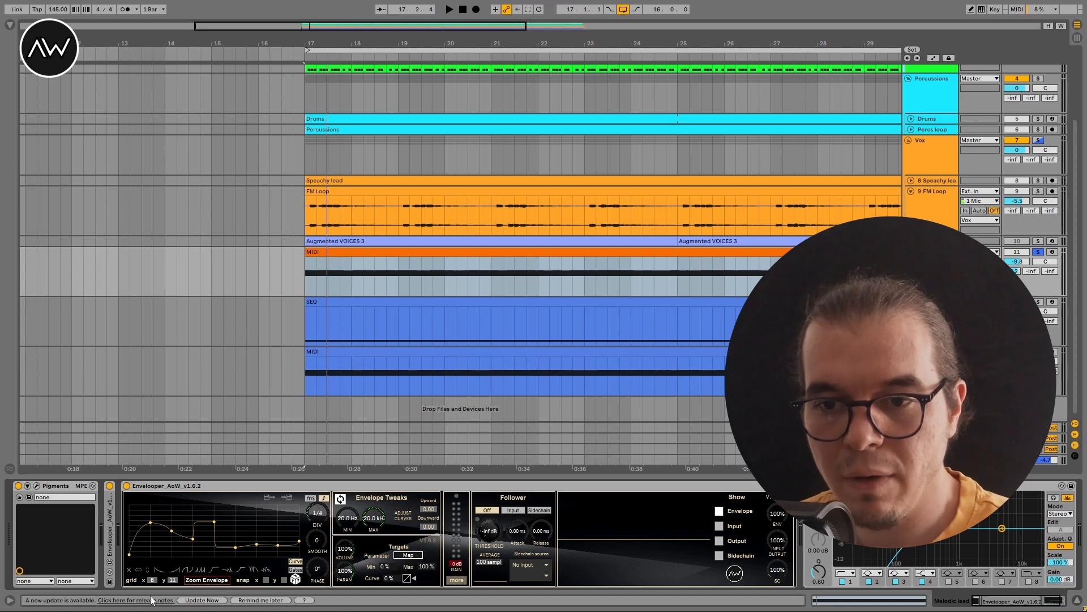
Clear the envelope to a straight ramp and open it in the floating scope window, moved lower and enlarged.
{"action": "left_click", "coordinate": [129, 570]}
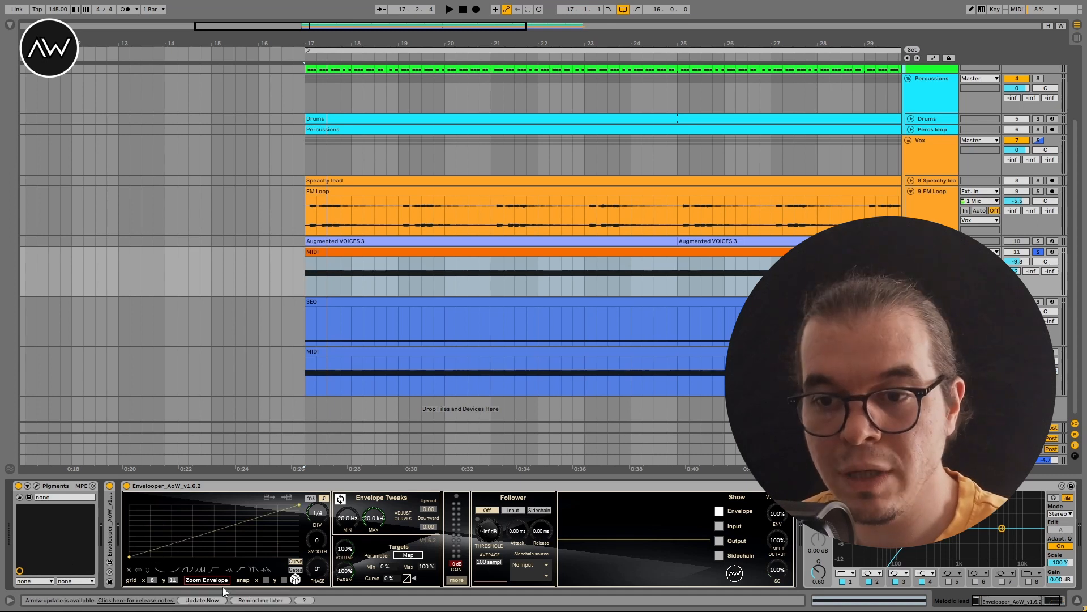
{"action": "left_click", "coordinate": [206, 580]}
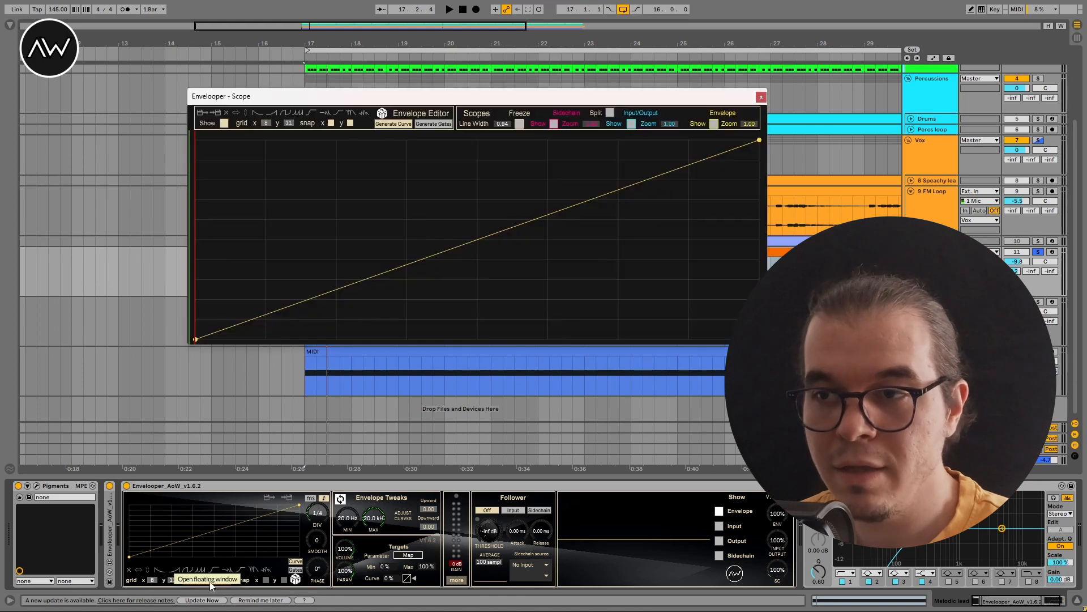
{"action": "left_click_drag", "start_coordinate": [517, 96], "coordinate": [522, 135]}
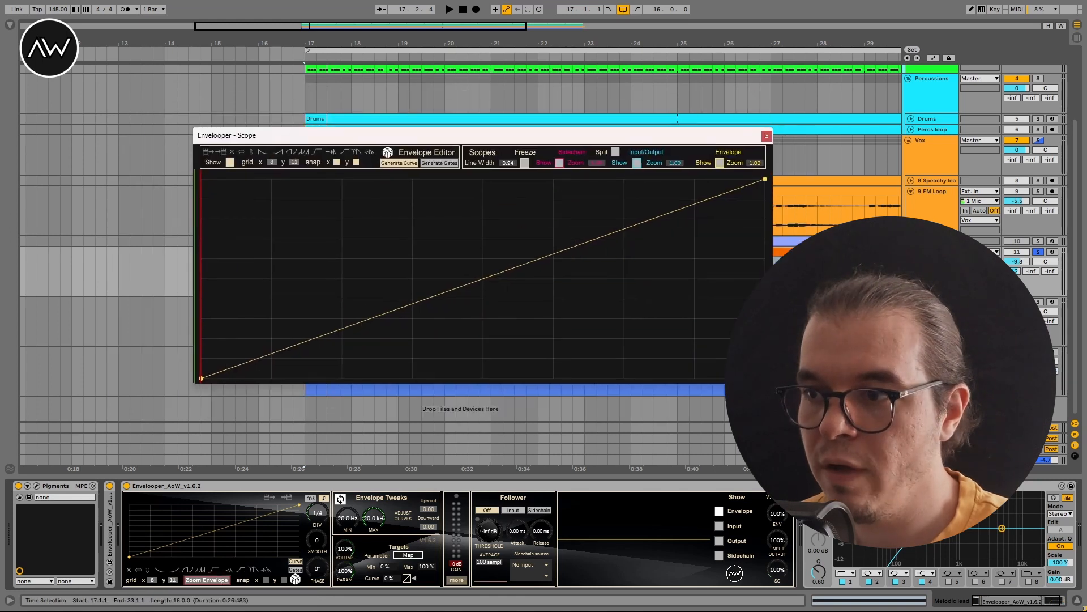
{"action": "left_click_drag", "start_coordinate": [772, 383], "coordinate": [842, 428]}
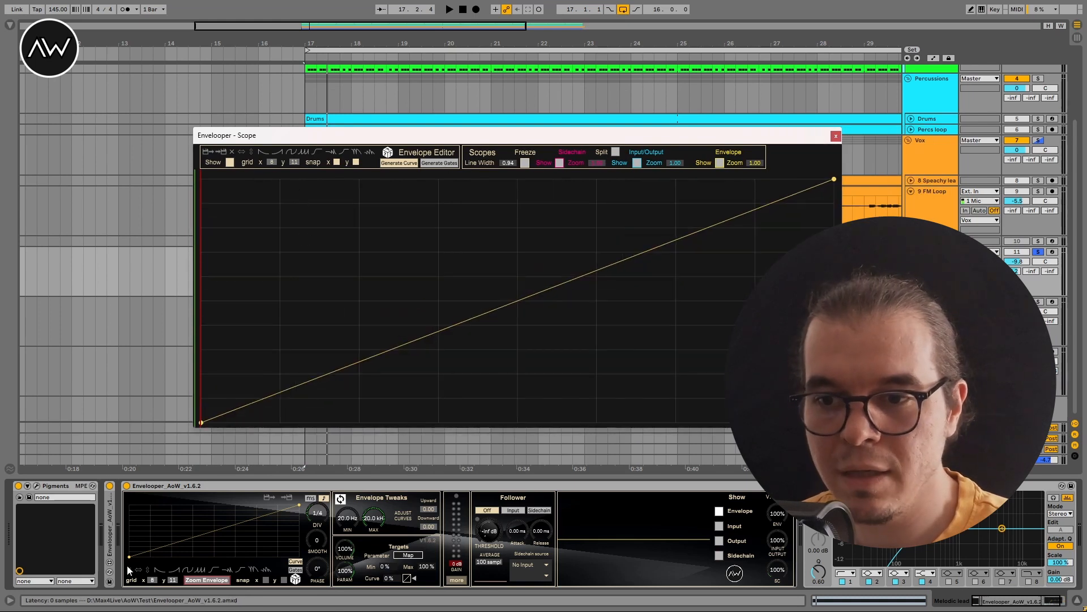
Draw a zigzag envelope with four breakpoints on the first four vertical grid divisions, alternating high and low.
{"action": "left_click_drag", "start_coordinate": [276, 391], "coordinate": [284, 250]}
{"action": "left_click_drag", "start_coordinate": [367, 253], "coordinate": [356, 401]}
{"action": "left_click_drag", "start_coordinate": [438, 341], "coordinate": [439, 202]}
{"action": "left_click_drag", "start_coordinate": [512, 198], "coordinate": [508, 369]}
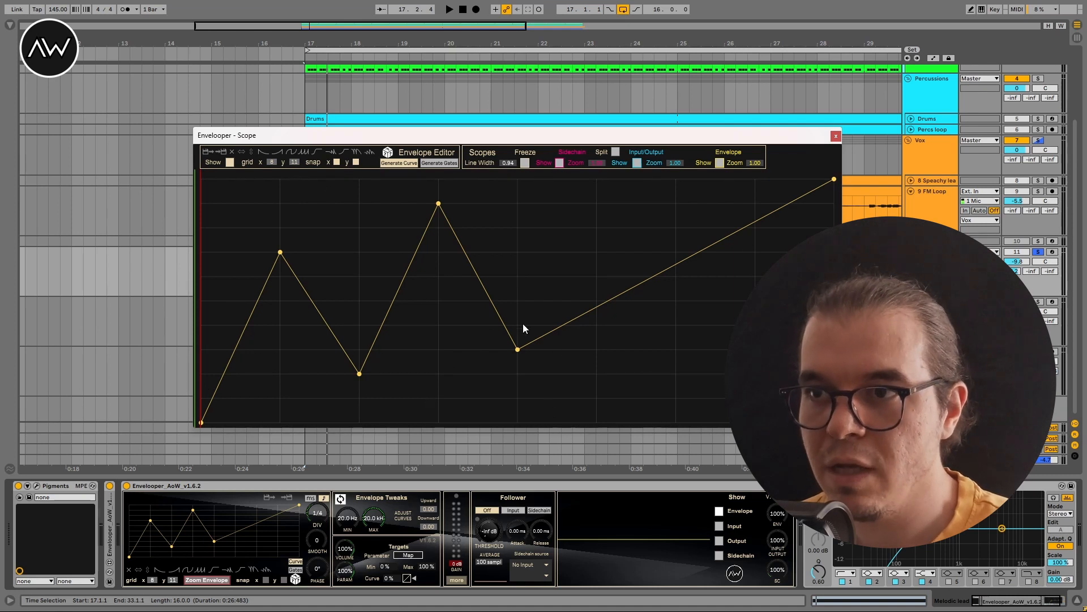
Set the scope line width to 1.28 and show the sidechain waveform.
{"action": "left_click_drag", "start_coordinate": [510, 164], "coordinate": [510, 210]}
{"action": "left_click_drag", "start_coordinate": [510, 164], "coordinate": [510, 139]}
{"action": "left_click", "coordinate": [559, 163]}
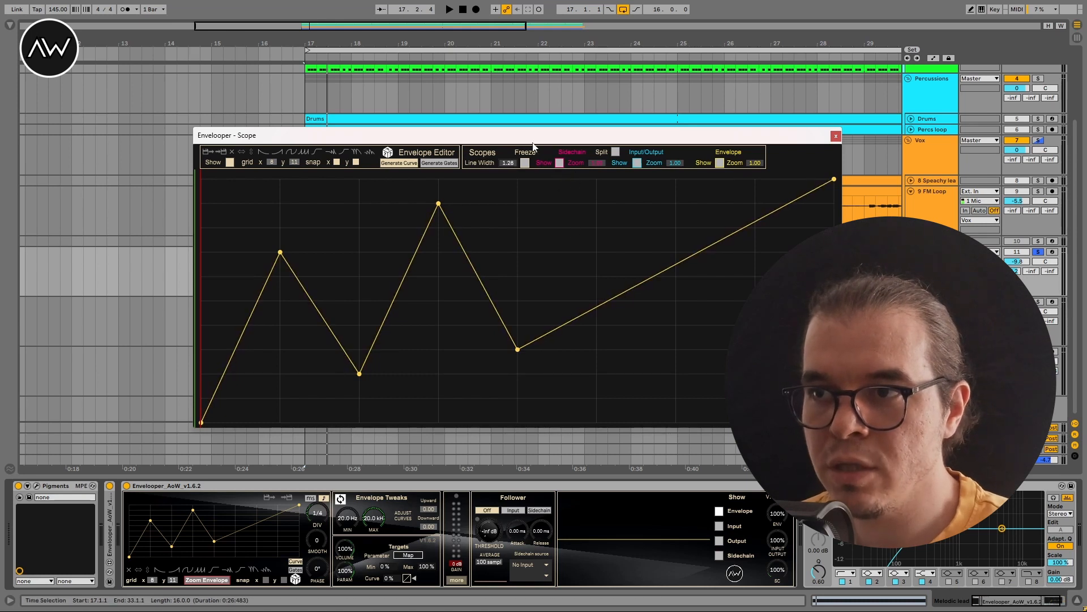
Choose Kick as the sidechain source and play the loop briefly to draw its waveform in the scope.
{"action": "left_click", "coordinate": [535, 564]}
{"action": "left_click", "coordinate": [548, 400]}
{"action": "key", "text": "space"}
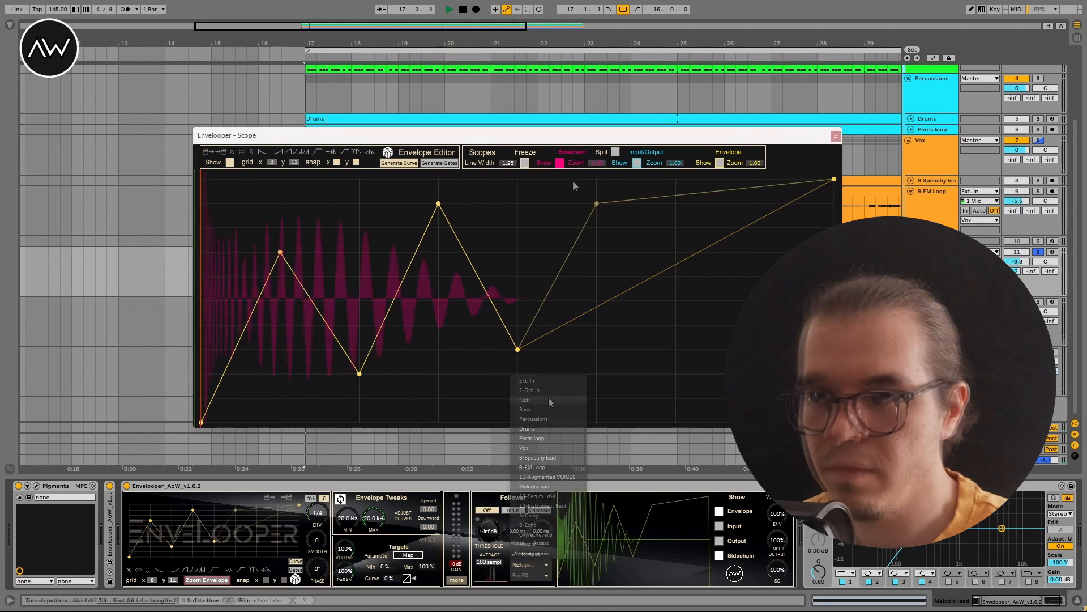
{"action": "key", "text": "space"}
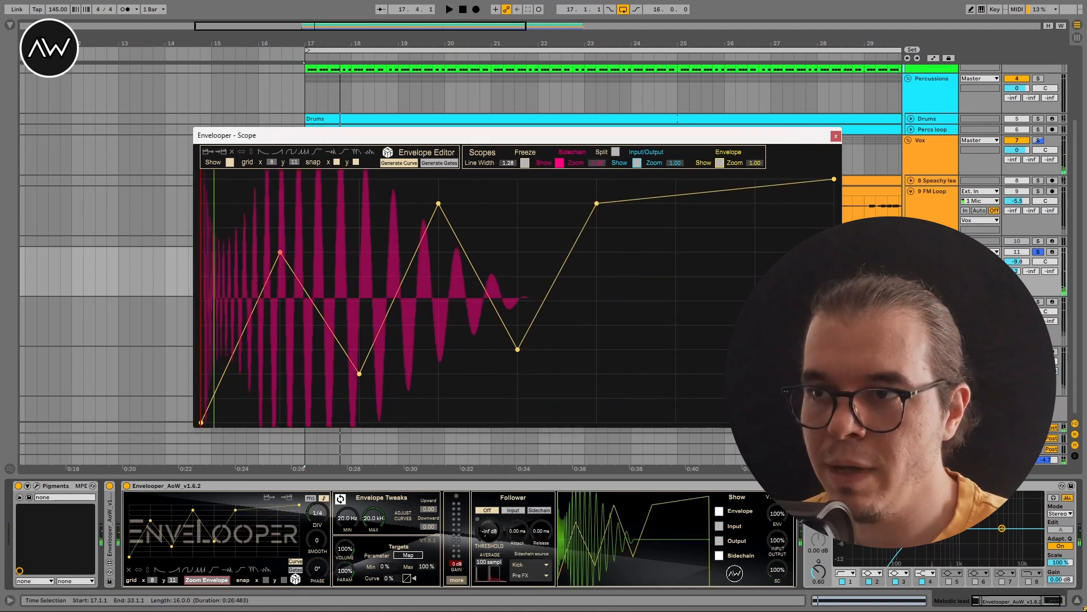
{"action": "key", "text": "space"}
{"action": "key", "text": "space"}
Reduce the sidechain waveform's zoom and try freezing the scope while playing the loop.
{"action": "left_click_drag", "start_coordinate": [597, 163], "coordinate": [598, 165]}
{"action": "key", "text": "space"}
{"action": "key", "text": "space"}
{"action": "left_click", "coordinate": [525, 162]}
{"action": "key", "text": "space"}
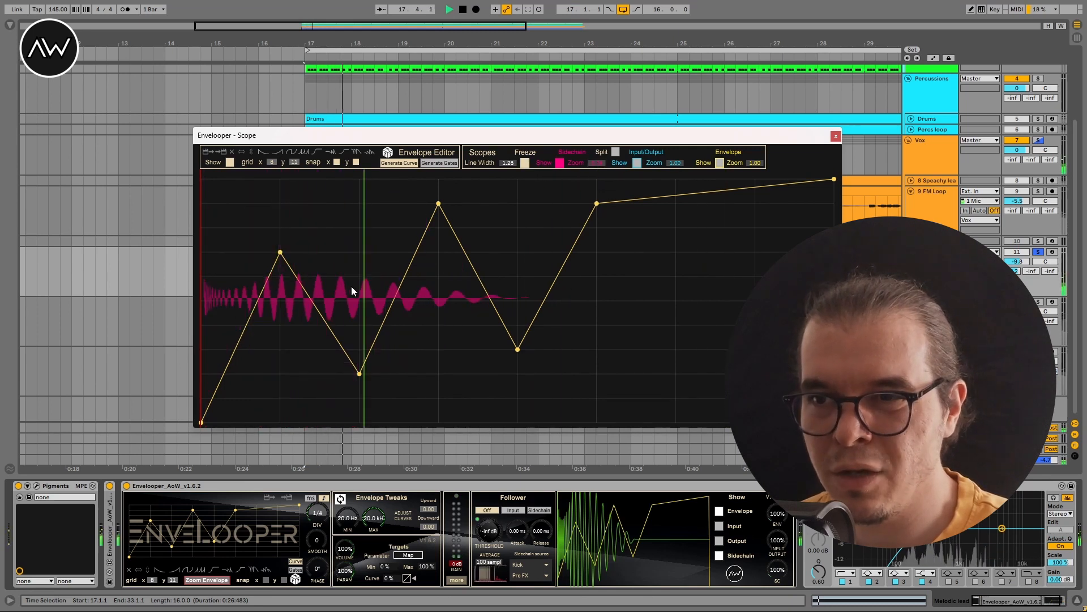
{"action": "key", "text": "space"}
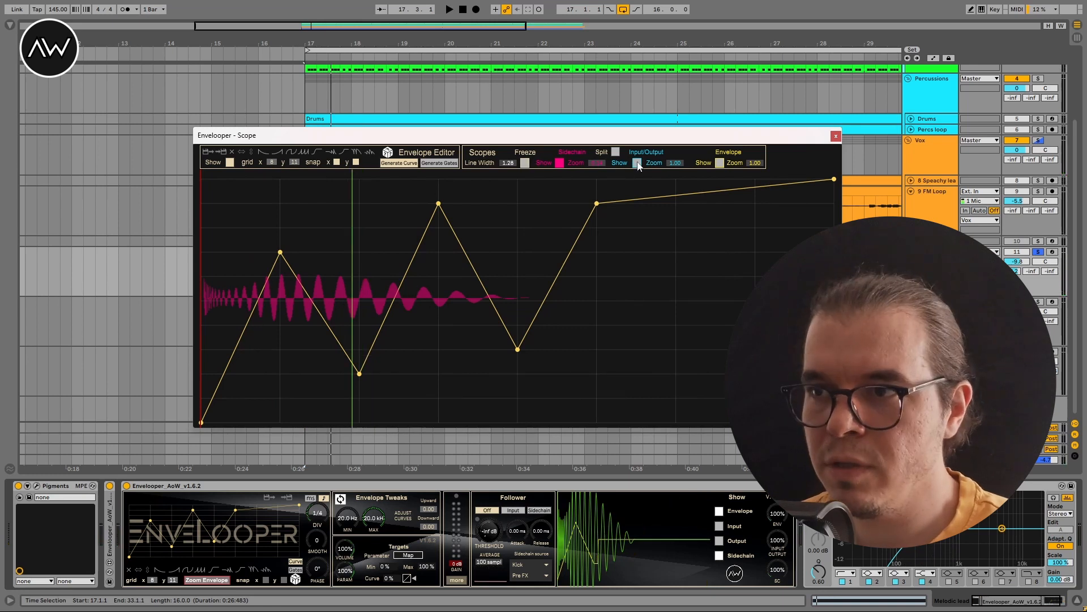
Replace the sidechain waveform with split input/output waveforms and the filled envelope display, playing the loop in between.
{"action": "left_click", "coordinate": [637, 163]}
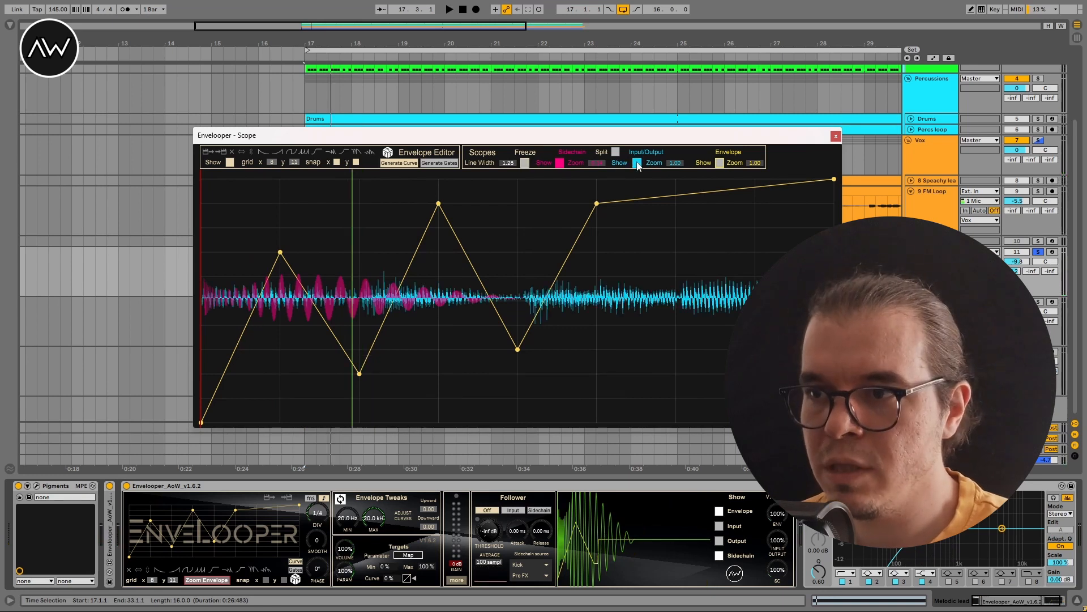
{"action": "left_click", "coordinate": [560, 163]}
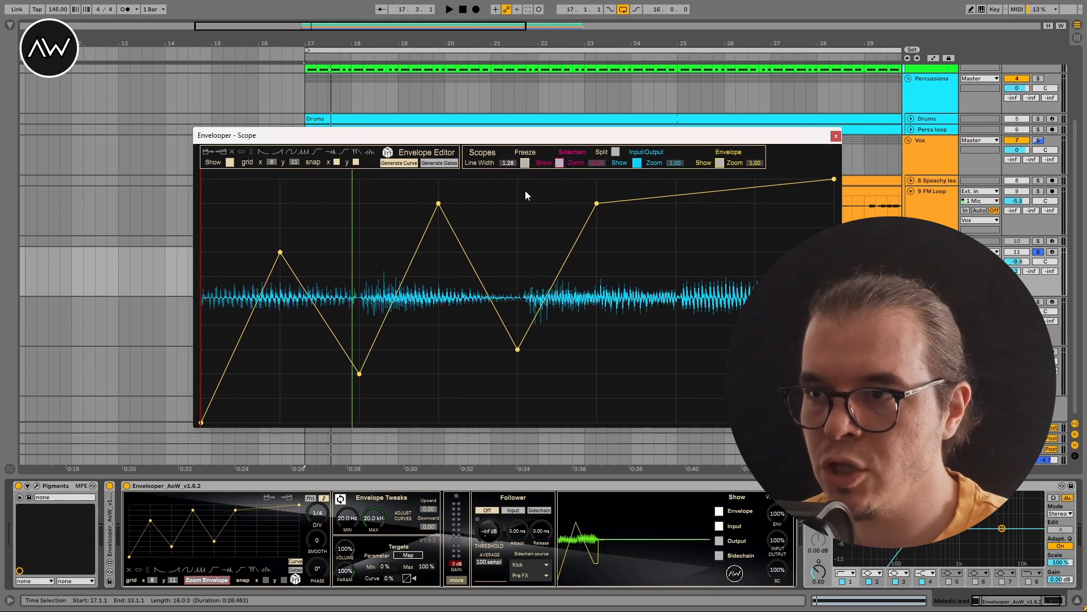
{"action": "left_click", "coordinate": [616, 152]}
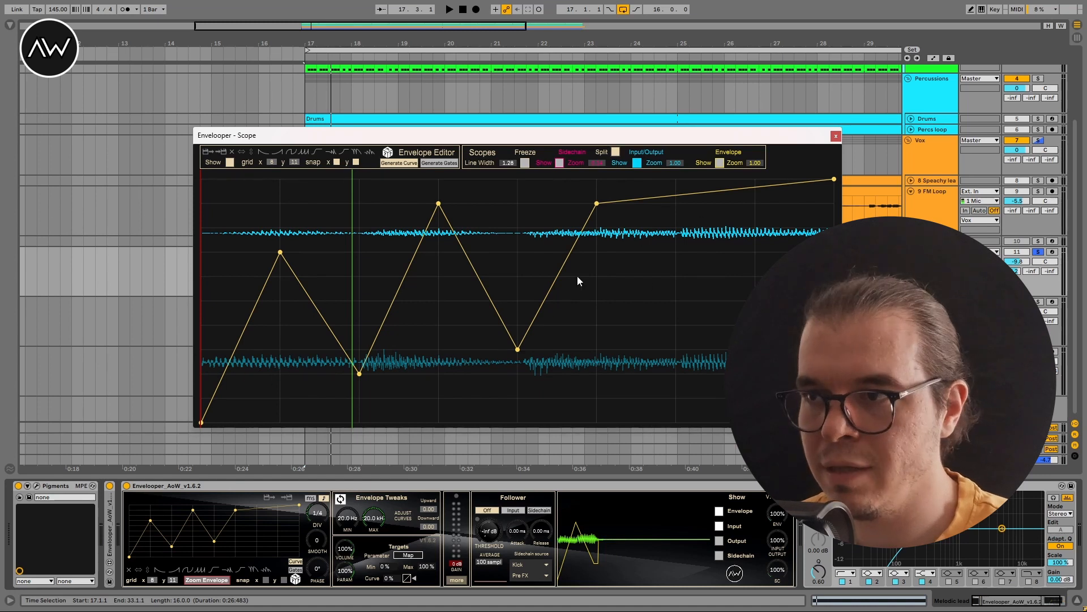
{"action": "key", "text": "space"}
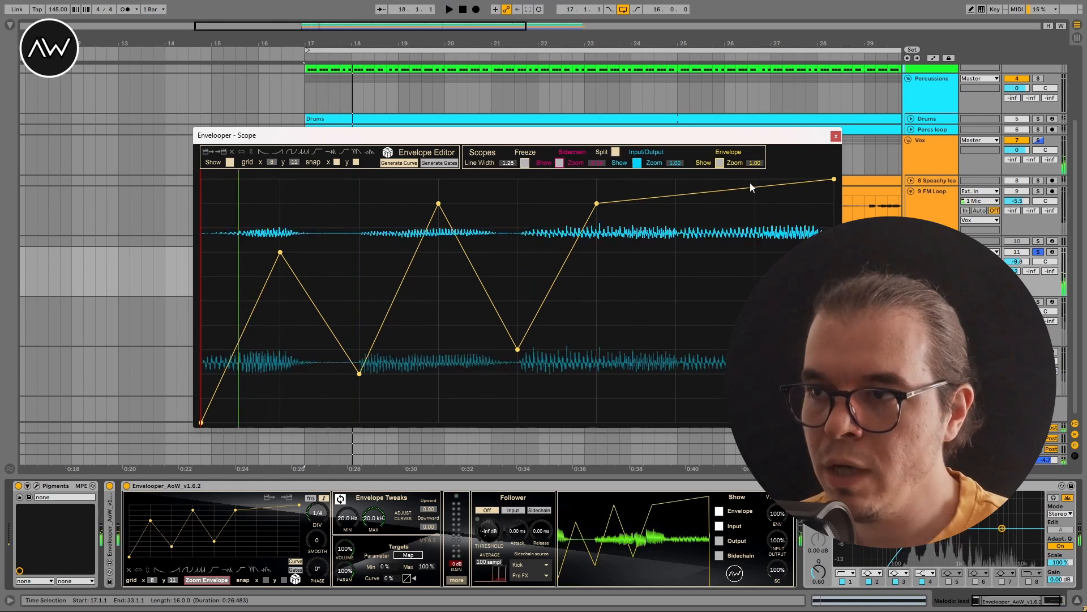
{"action": "key", "text": "space"}
{"action": "left_click", "coordinate": [720, 164]}
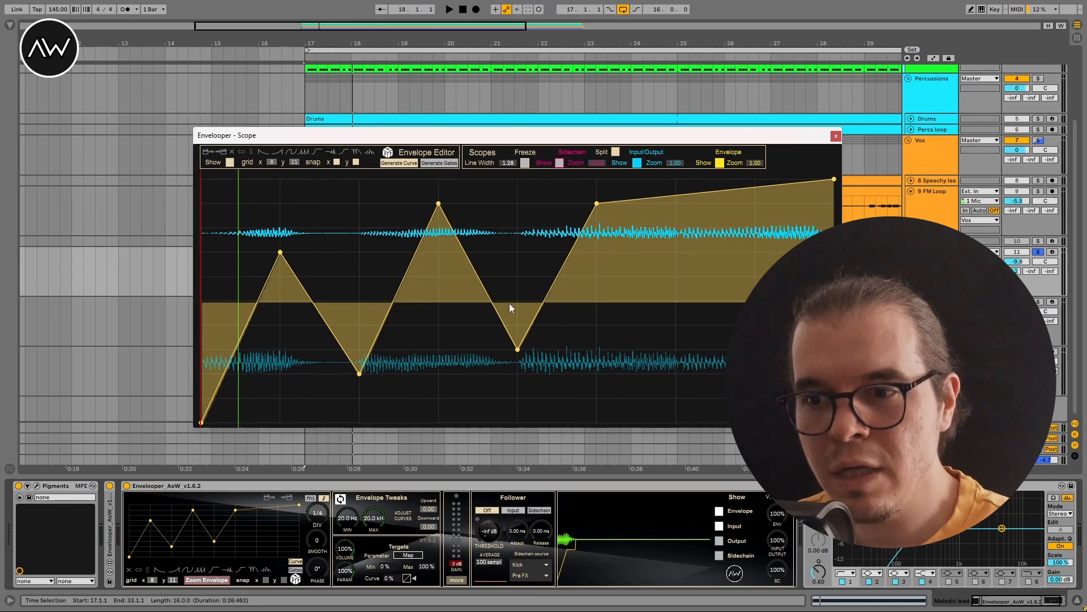
Shift the envelope phase to 94° and play the loop to check the offset.
{"action": "left_click", "coordinate": [318, 571]}
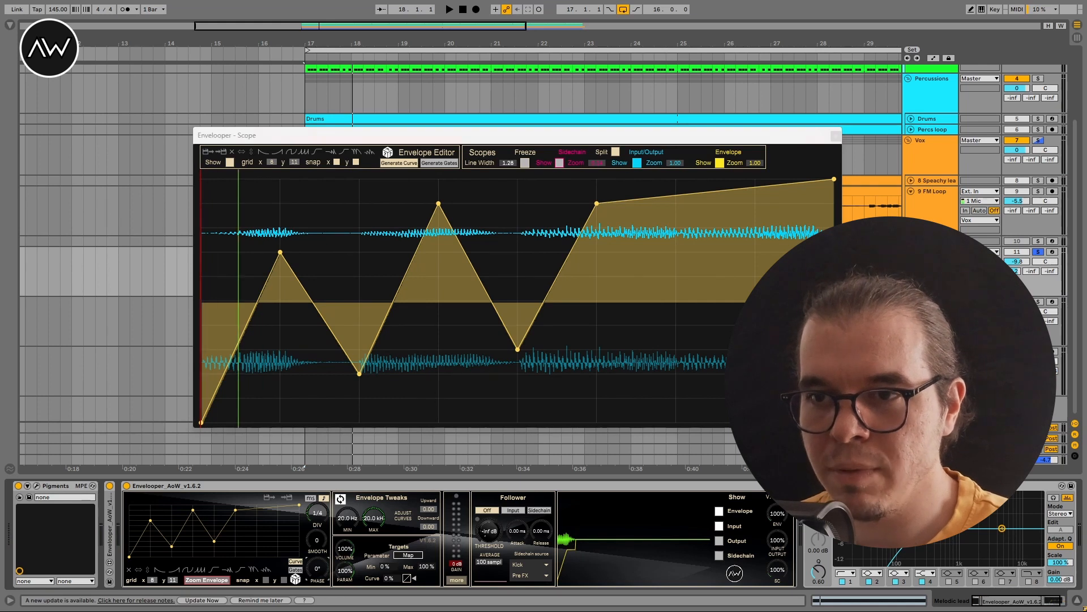
{"action": "left_click_drag", "start_coordinate": [318, 570], "coordinate": [318, 549]}
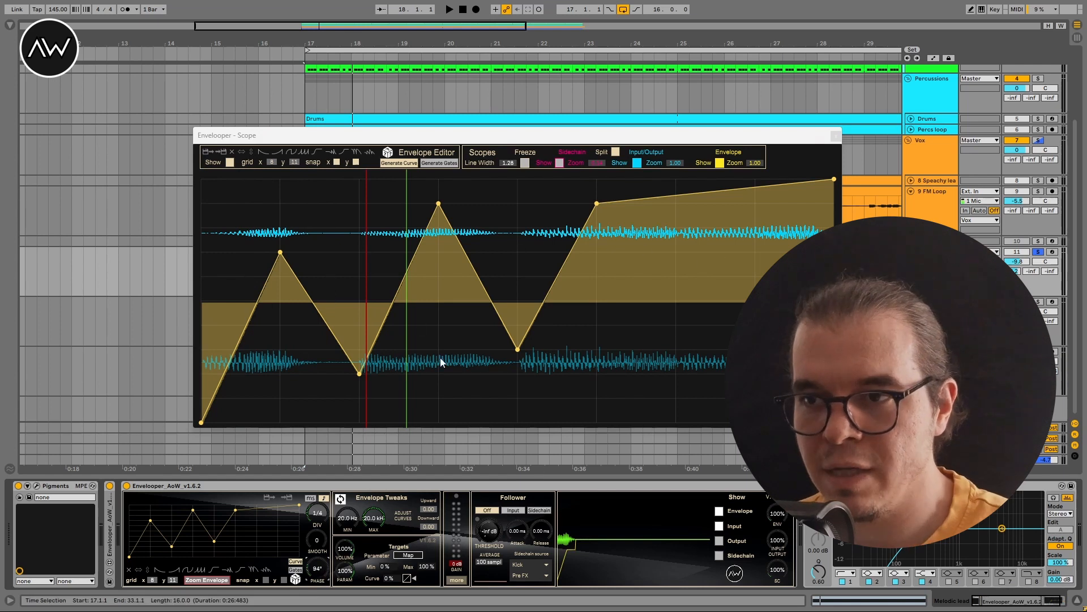
{"action": "key", "text": "space"}
{"action": "key", "text": "space"}
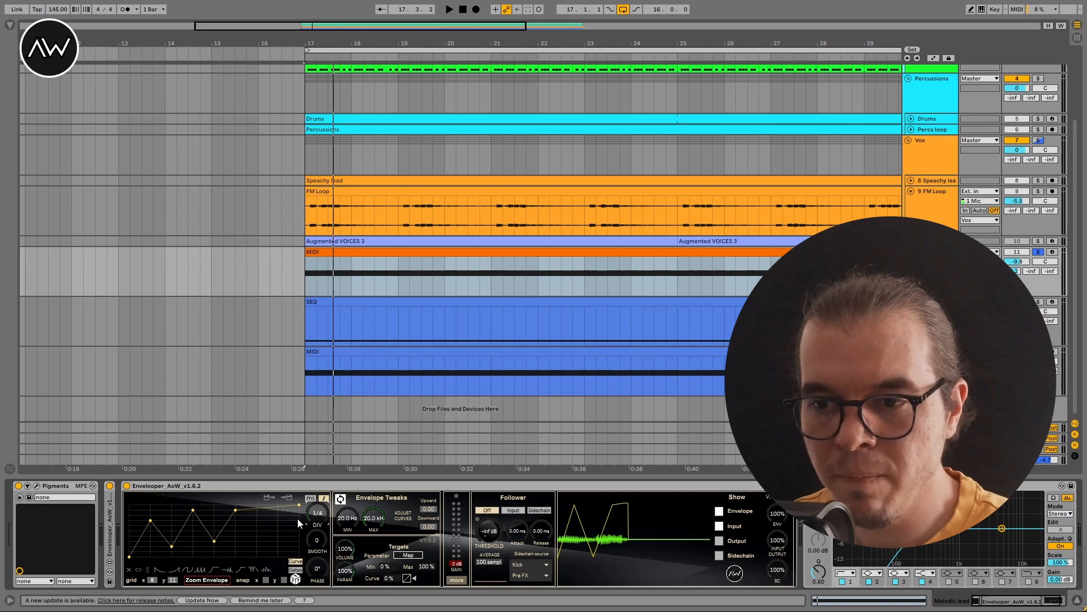
Switch the envelope rate from tempo-synced divisions to the free-running mode and try adjusting it.
{"action": "left_click_drag", "start_coordinate": [326, 529], "coordinate": [315, 510]}
{"action": "left_click", "coordinate": [311, 498]}
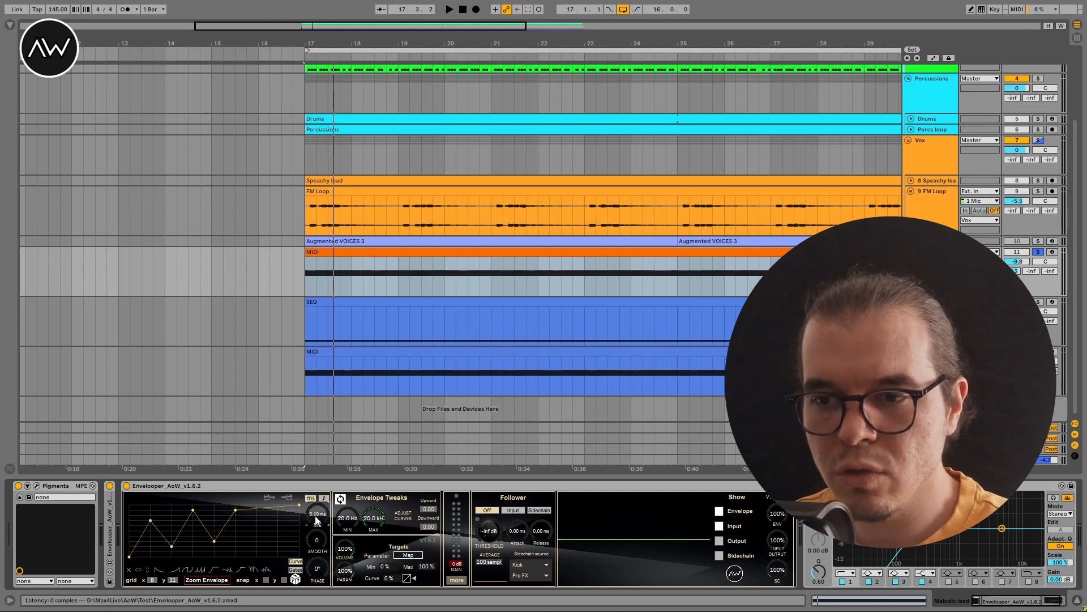
{"action": "mouse_move", "coordinate": [315, 525]}
{"action": "left_mouse_down"}
{"action": "mouse_move", "coordinate": [314, 512]}
{"action": "mouse_move", "coordinate": [320, 543]}
{"action": "left_mouse_up"}
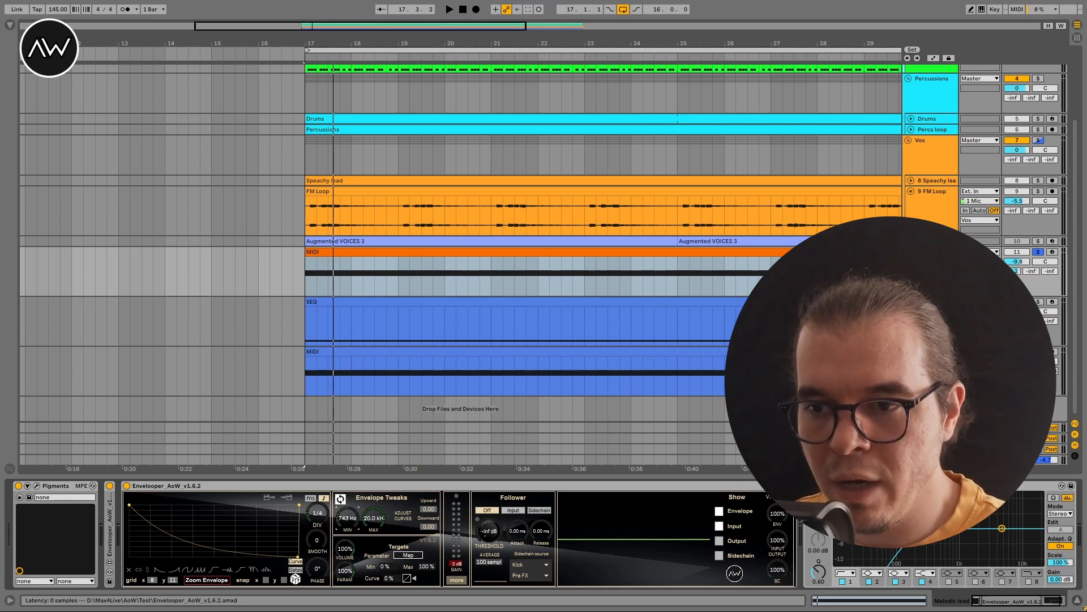
Set the minimum processed frequency to 1.03 kHz and the envelope division to 1/16, and play the loop.
{"action": "left_click_drag", "start_coordinate": [347, 518], "coordinate": [347, 513]}
{"action": "left_click", "coordinate": [321, 517]}
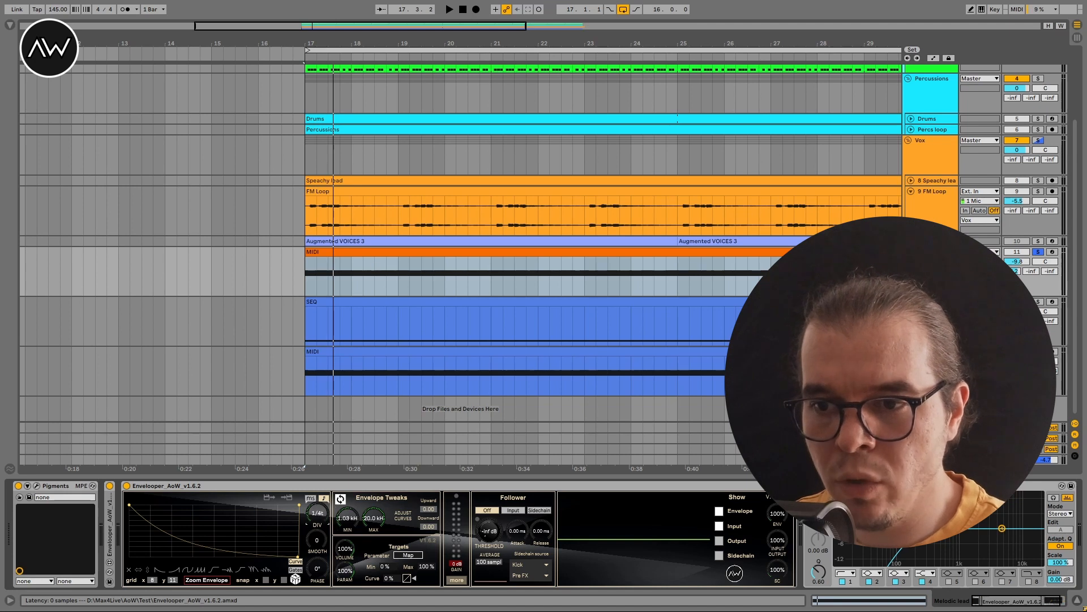
{"action": "left_click_drag", "start_coordinate": [321, 517], "coordinate": [320, 512]}
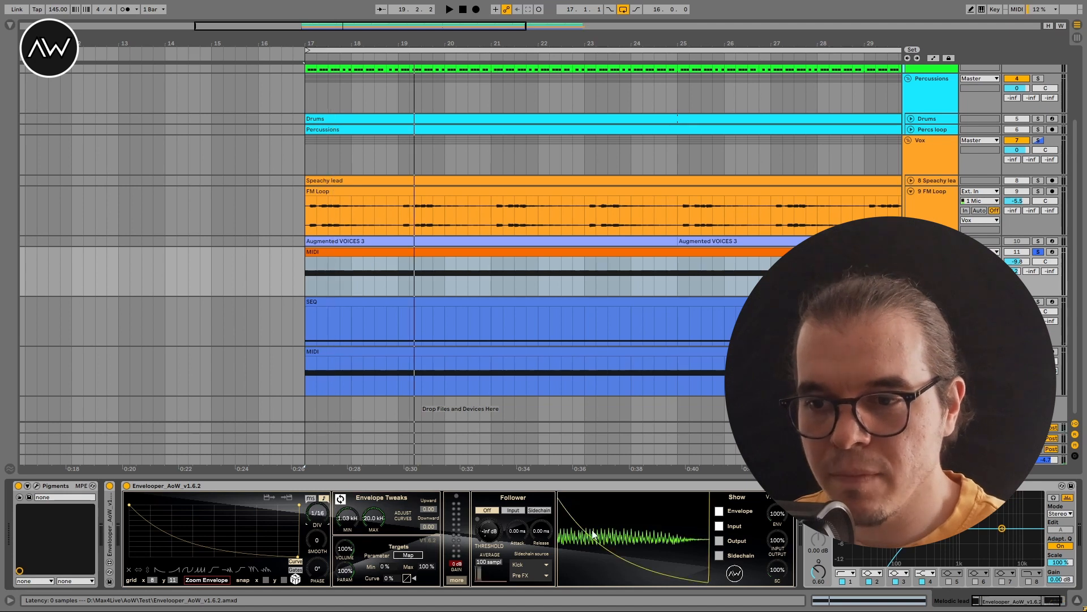
{"action": "key", "text": "space"}
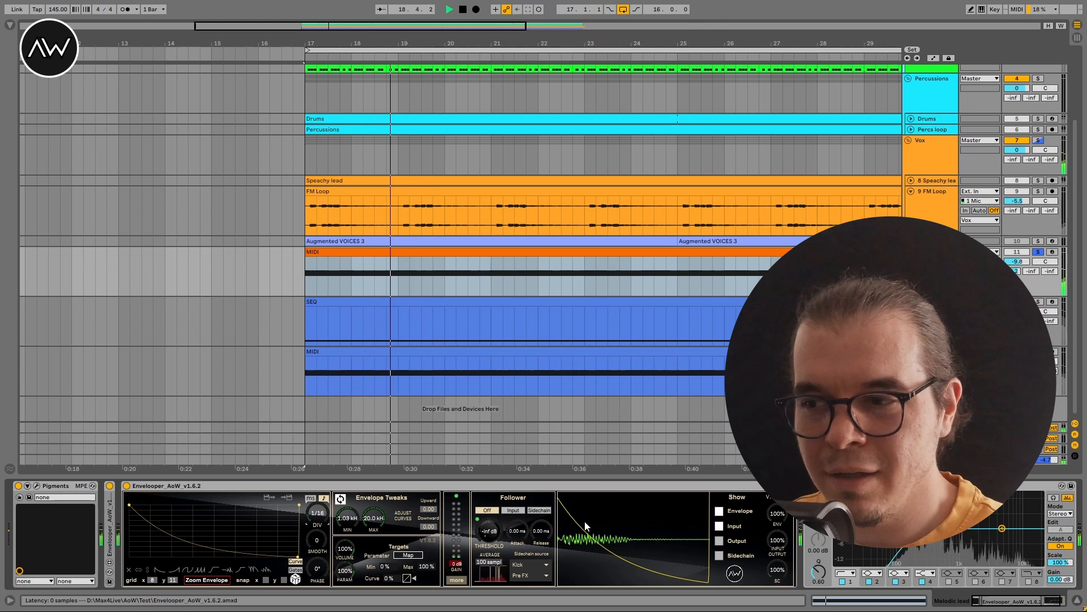
{"action": "key", "text": "space"}
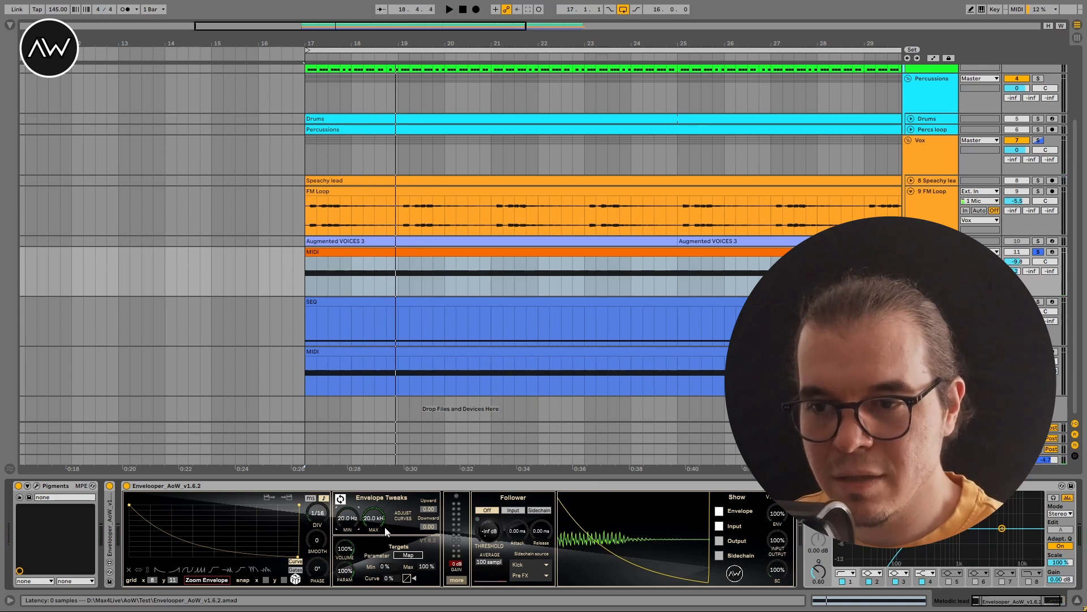
Play the loop with the 20 Hz minimum frequency, raise the minimum to 1.03 kHz and play it again to compare.
{"action": "key", "text": "space"}
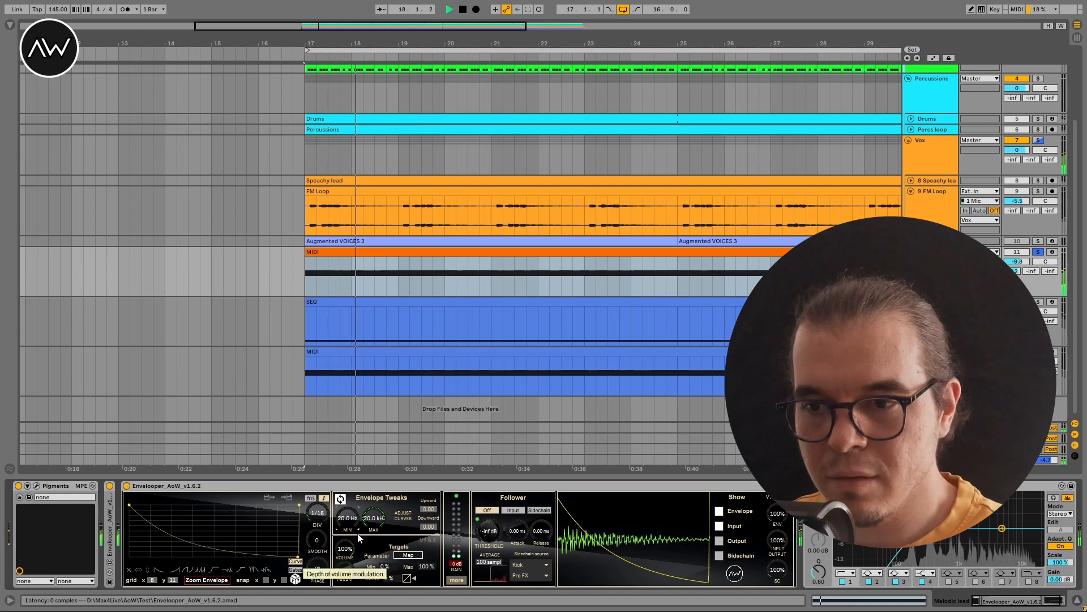
{"action": "key", "text": "space"}
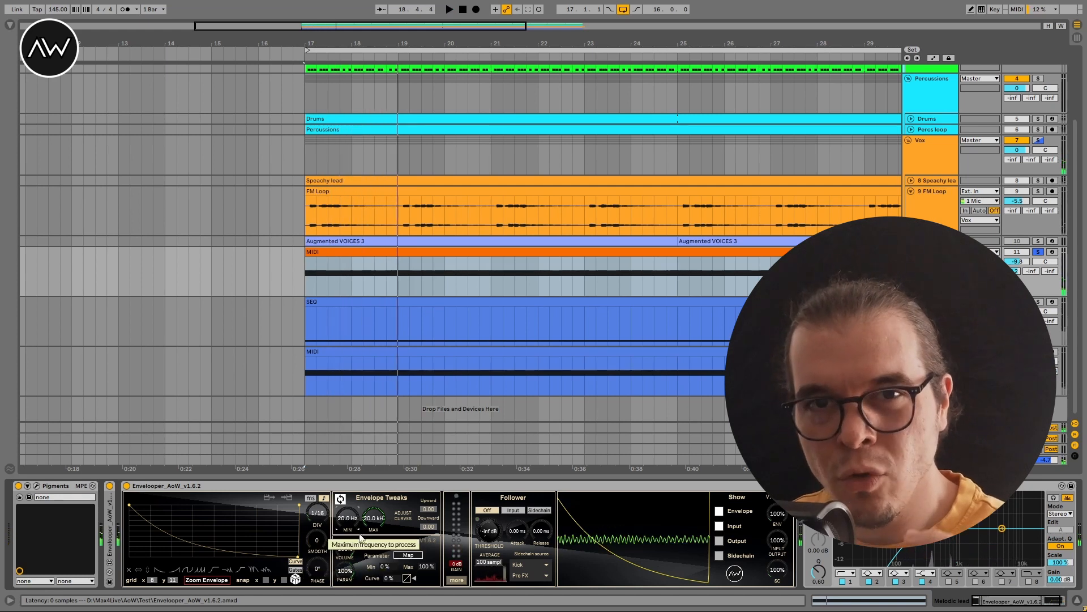
{"action": "left_click_drag", "start_coordinate": [360, 536], "coordinate": [347, 522]}
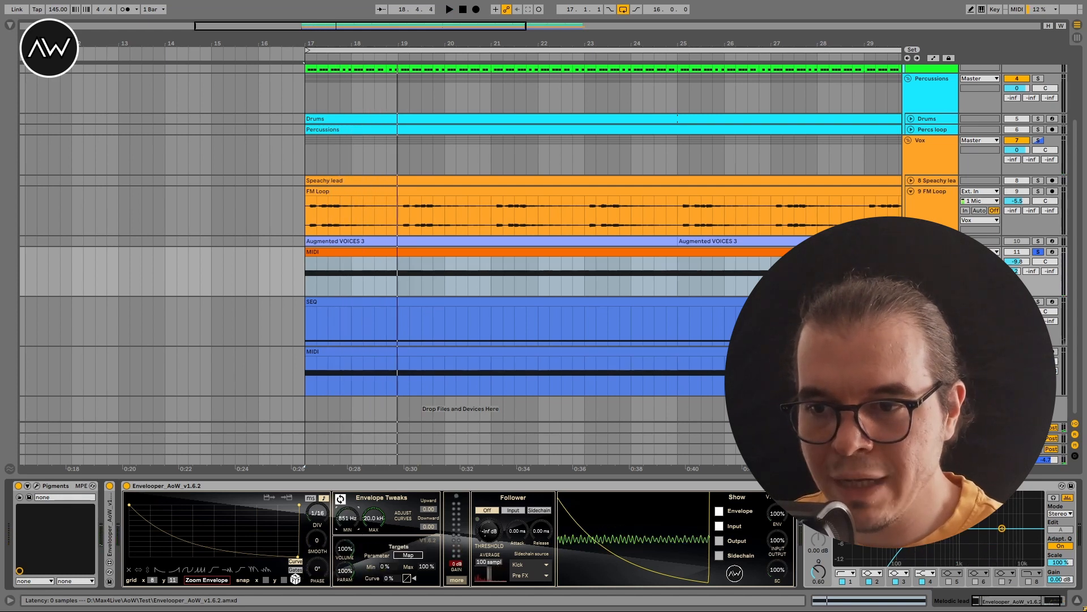
{"action": "key", "text": "space"}
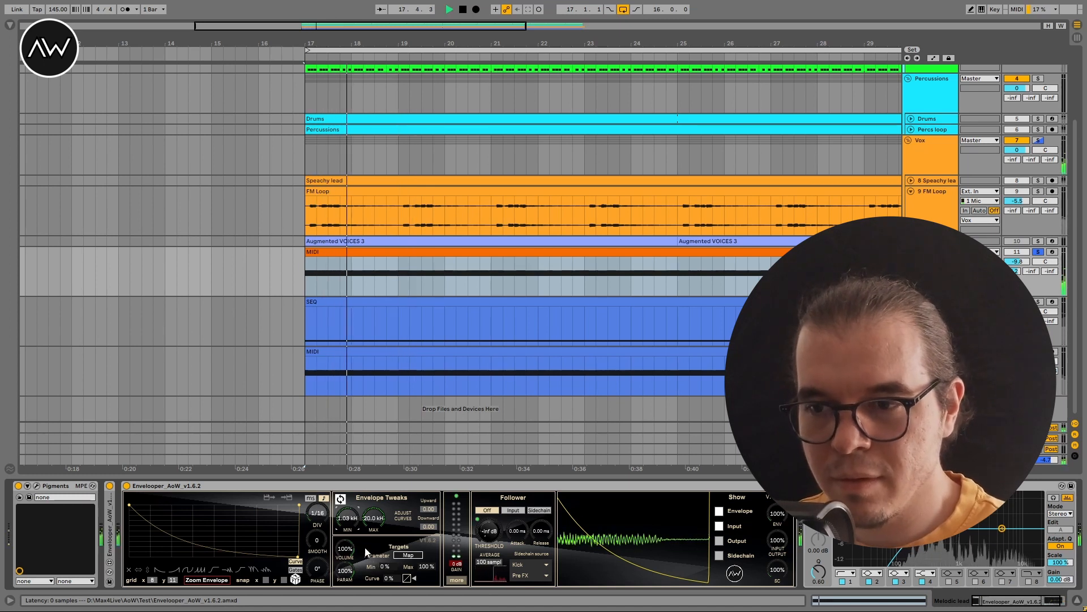
Set the processed frequency range from 20 Hz to 1.10 kHz and play the loop to hear it.
{"action": "key", "text": "space"}
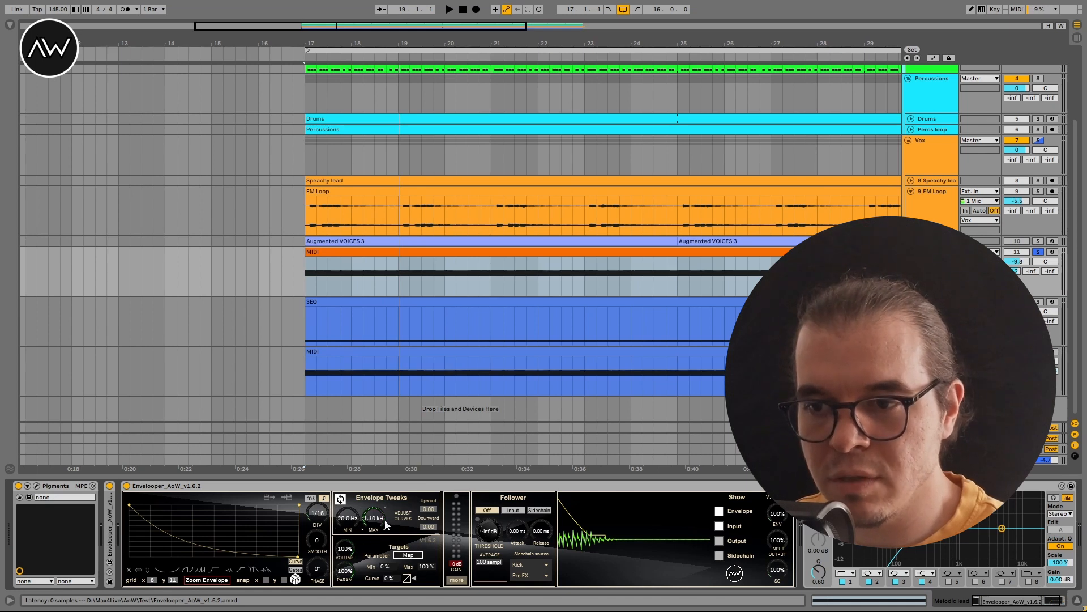
{"action": "key", "text": "space"}
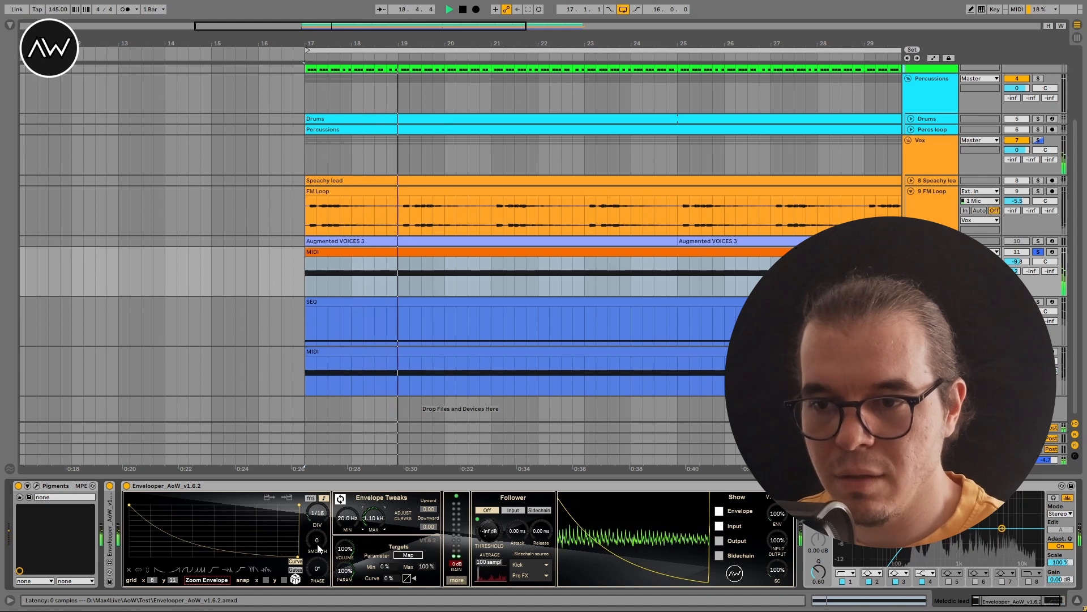
{"action": "key", "text": "space"}
Set the envelope smoothing to 22 and the maximum frequency to 909 Hz, and play the loop.
{"action": "left_click_drag", "start_coordinate": [319, 543], "coordinate": [319, 545]}
{"action": "key", "text": "space"}
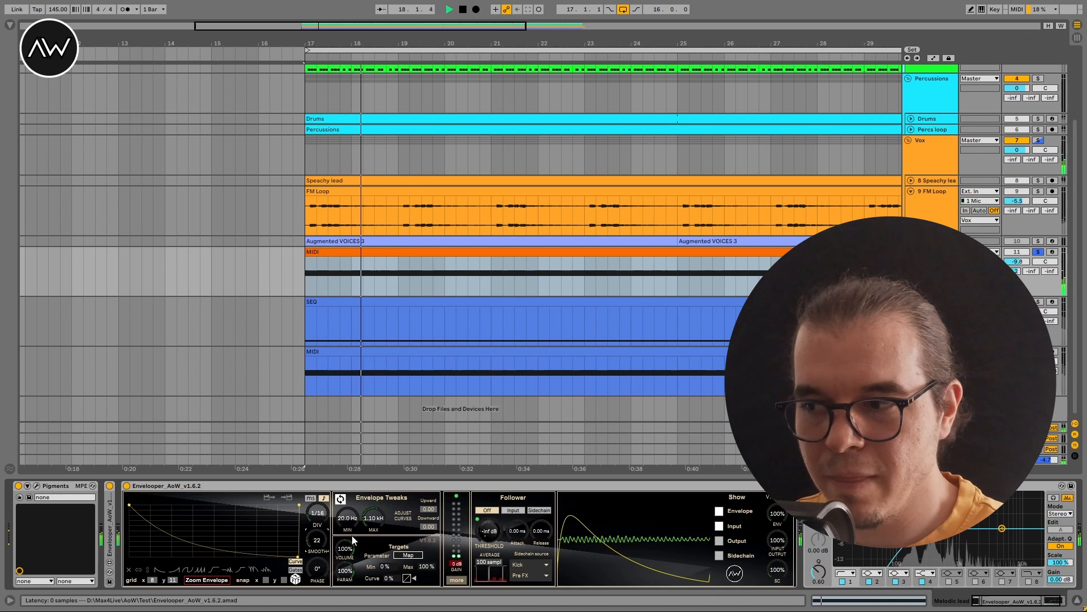
{"action": "left_click_drag", "start_coordinate": [373, 517], "coordinate": [374, 519]}
{"action": "key", "text": "space"}
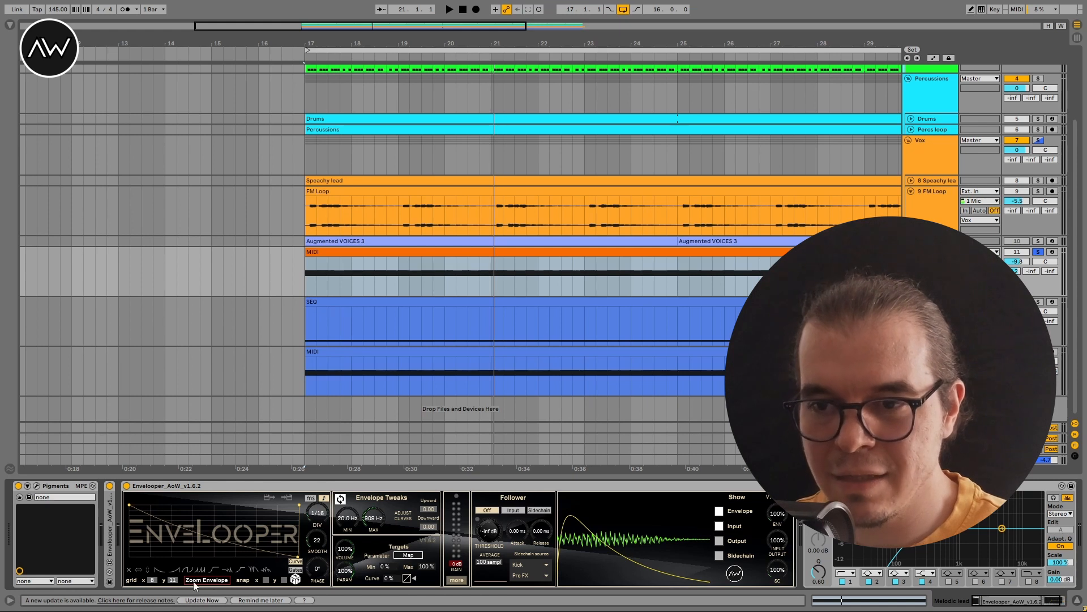
Reshape the envelope into a V dipping at x 0.452 and map it to EQ Eight's band 1 frequency with a 23% to 81% range.
{"action": "left_click_drag", "start_coordinate": [298, 560], "coordinate": [206, 559]}
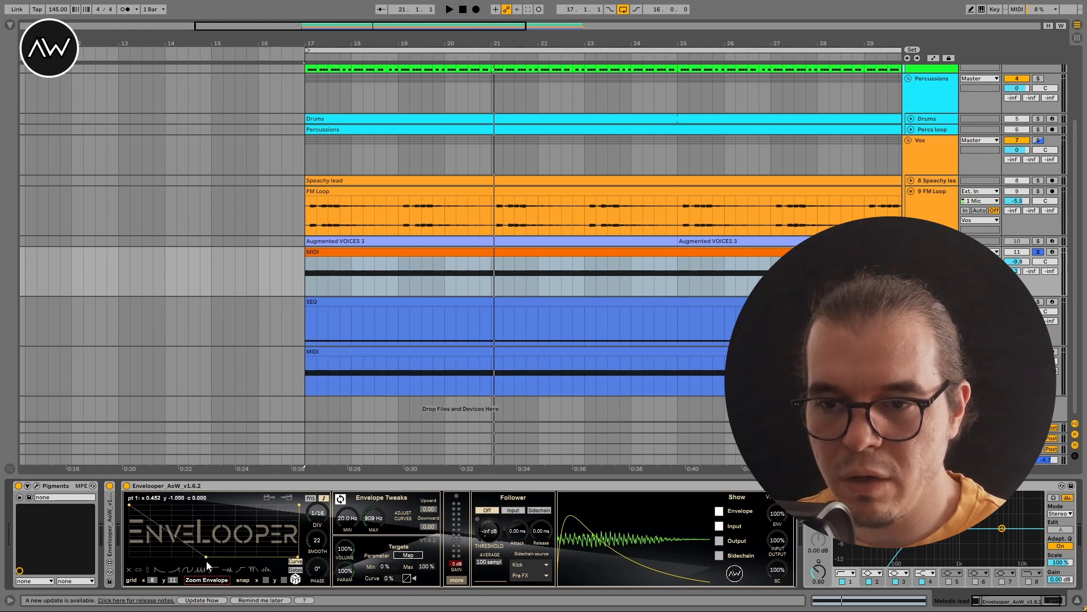
{"action": "left_click", "coordinate": [297, 558], "text": "shift"}
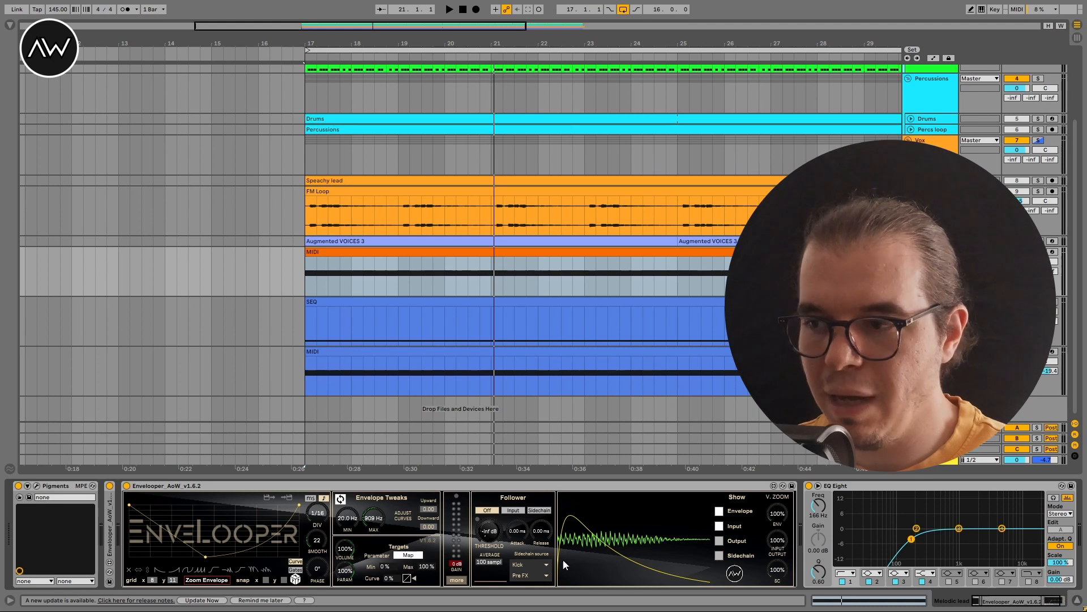
{"action": "left_click", "coordinate": [817, 506]}
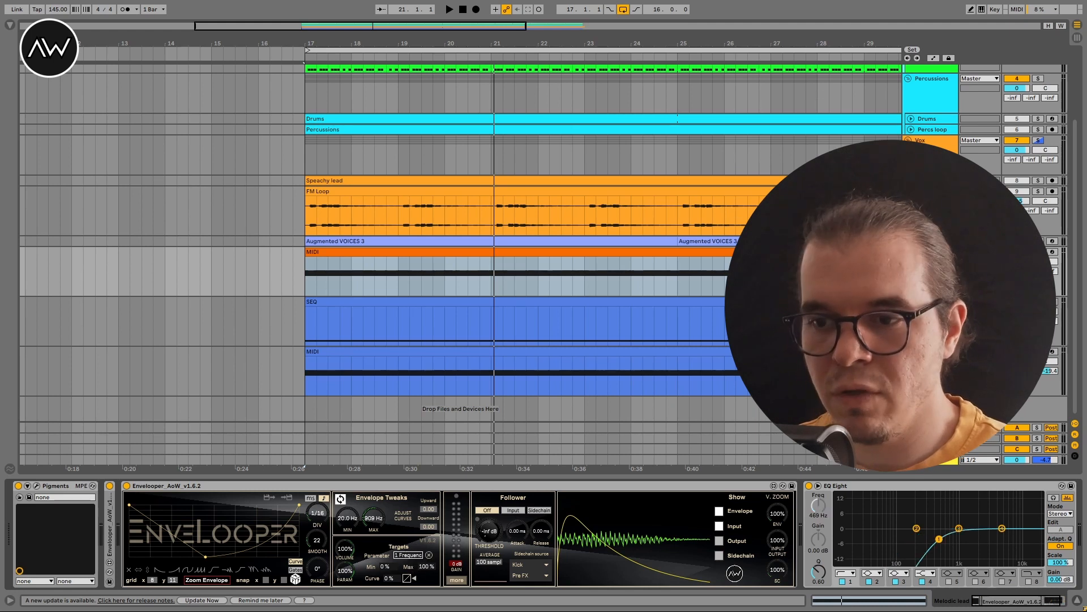
{"action": "left_click_drag", "start_coordinate": [385, 566], "coordinate": [389, 589]}
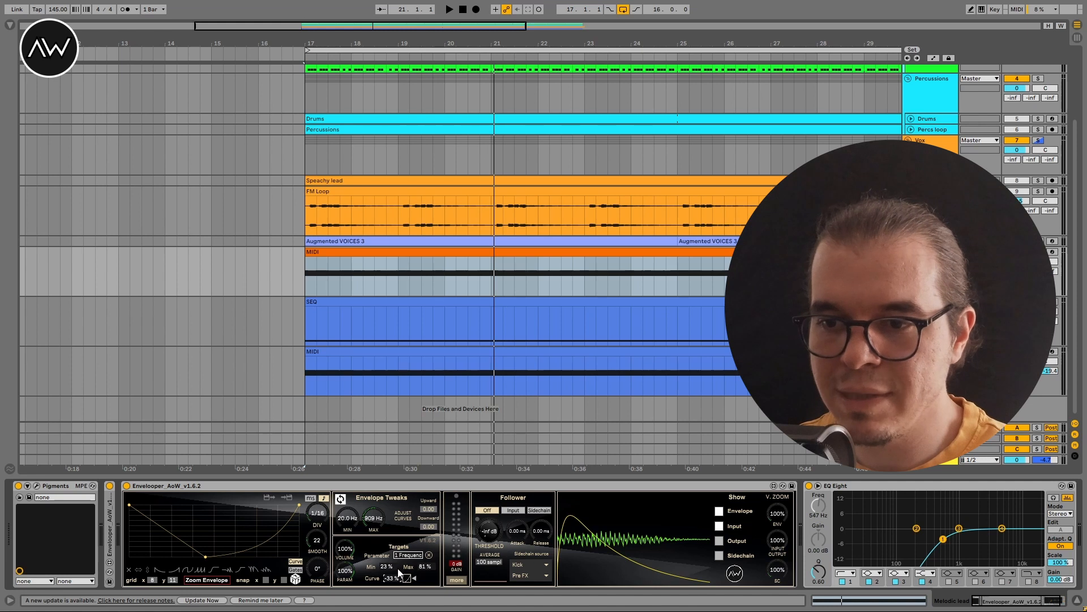
Try the mapping curve at -56% and 90%, reset it to 0% and play the loop to hear the EQ modulation.
{"action": "left_click_drag", "start_coordinate": [389, 581], "coordinate": [389, 585]}
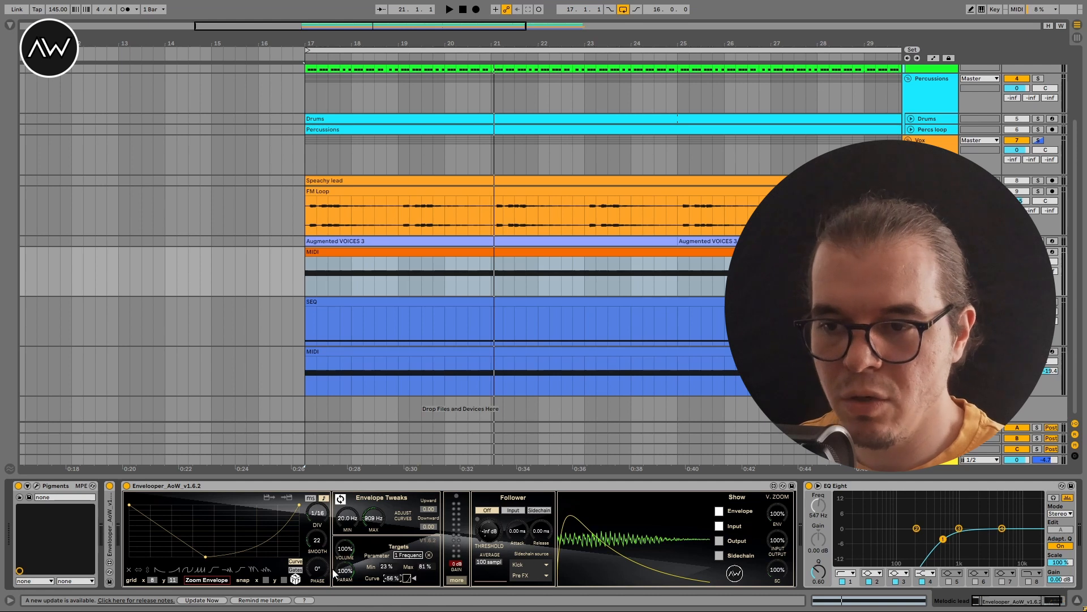
{"action": "left_click_drag", "start_coordinate": [394, 581], "coordinate": [394, 561]}
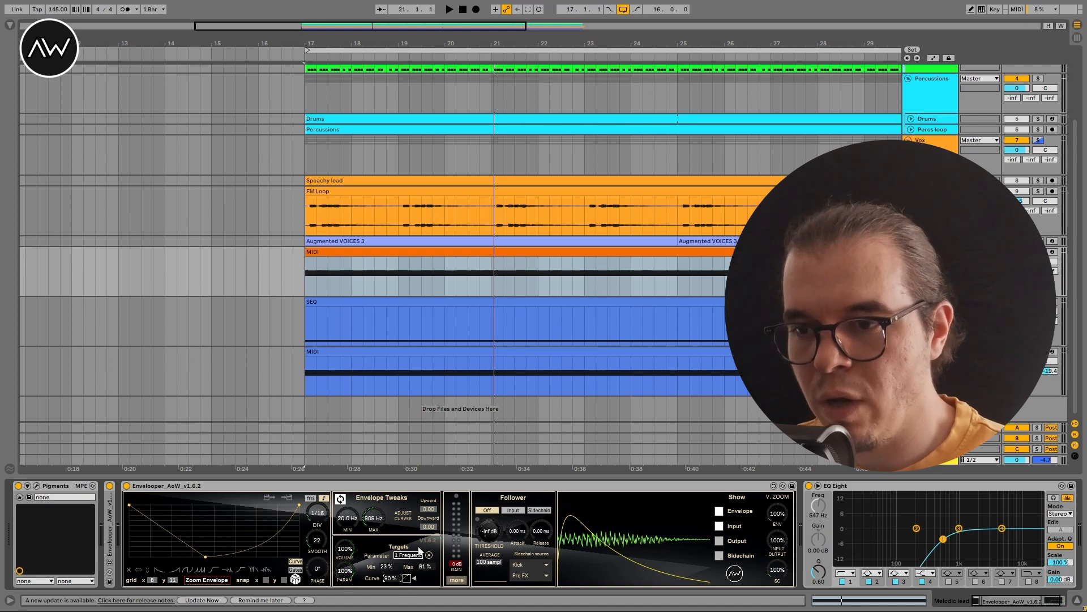
{"action": "double_click", "coordinate": [388, 579]}
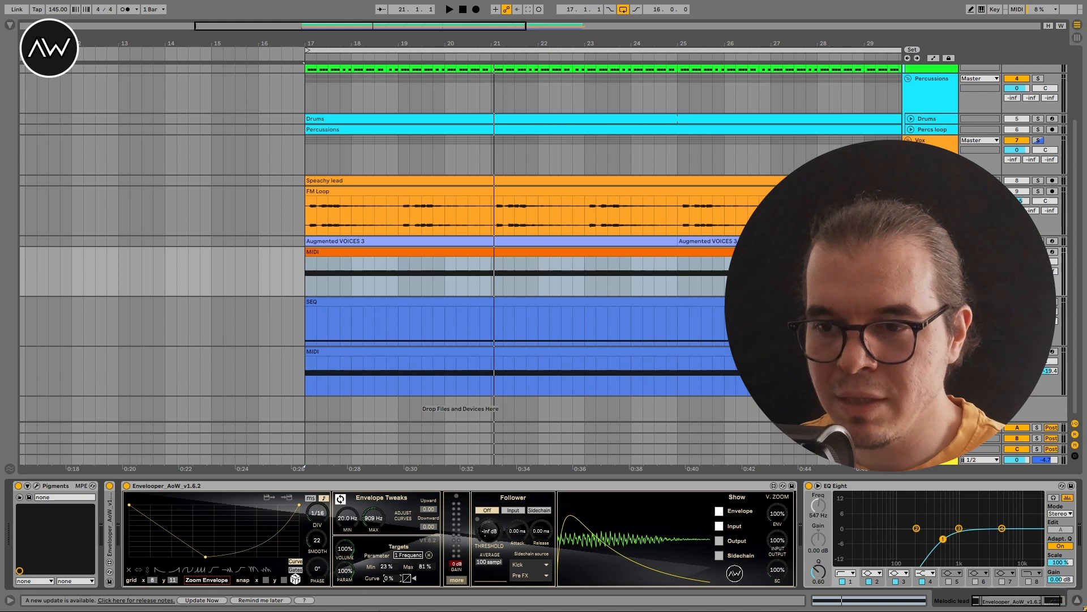
{"action": "key", "text": "space"}
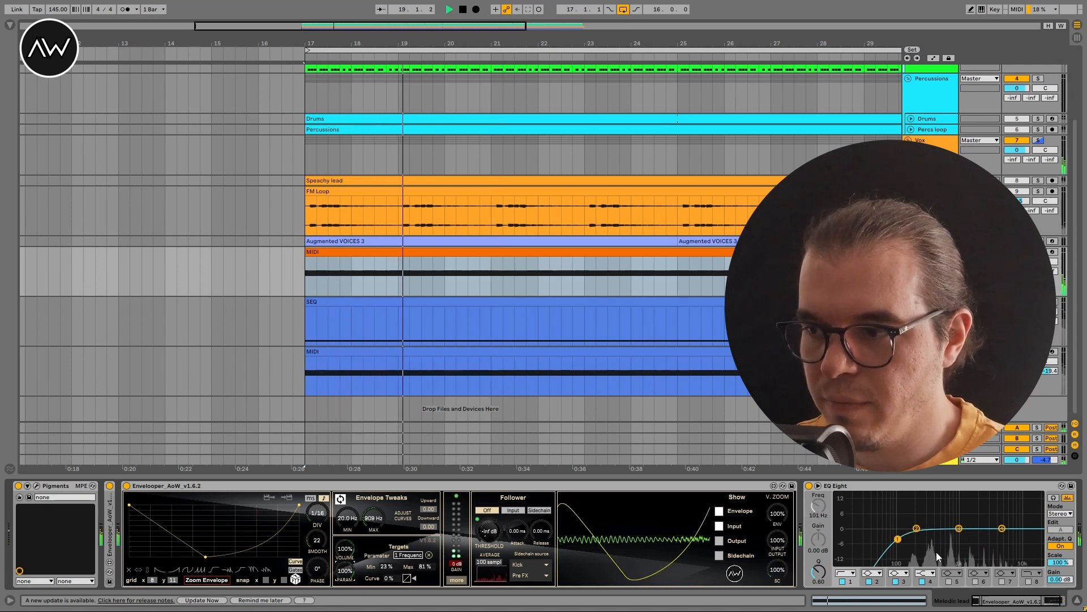
{"action": "key", "text": "space"}
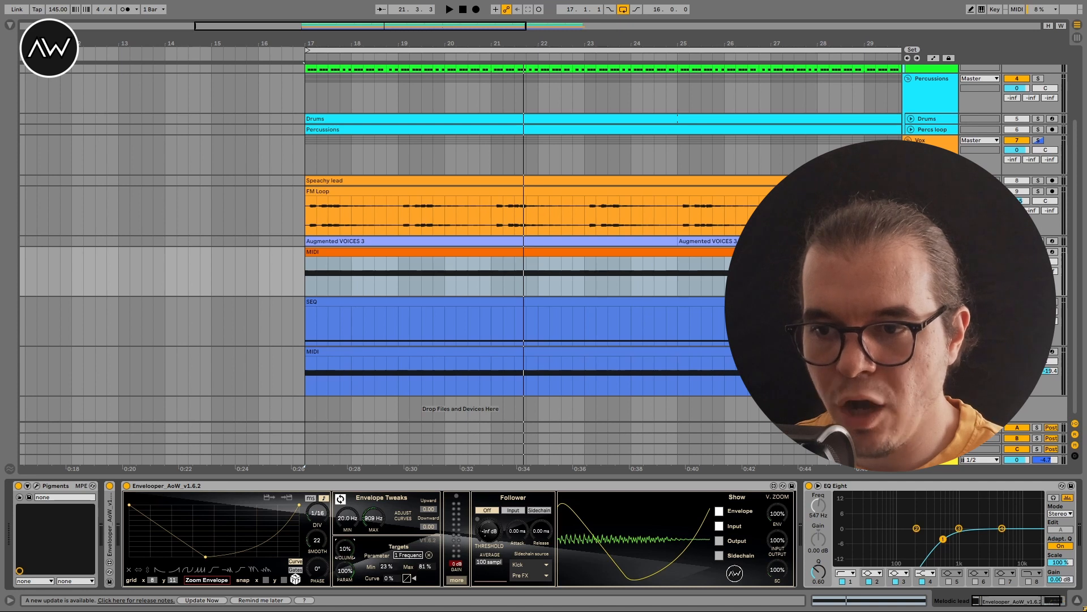
Try the volume amount at 10% and the parameter amount at 2%, restore both to 100% and check the gain control.
{"action": "left_click_drag", "start_coordinate": [344, 548], "coordinate": [345, 601]}
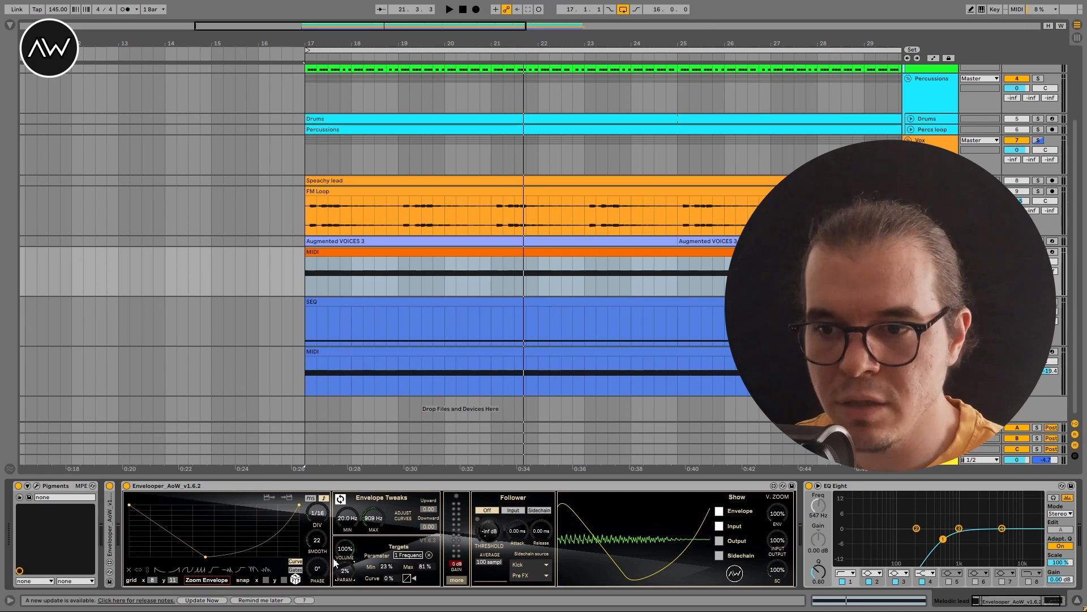
{"action": "left_click_drag", "start_coordinate": [345, 572], "coordinate": [345, 544]}
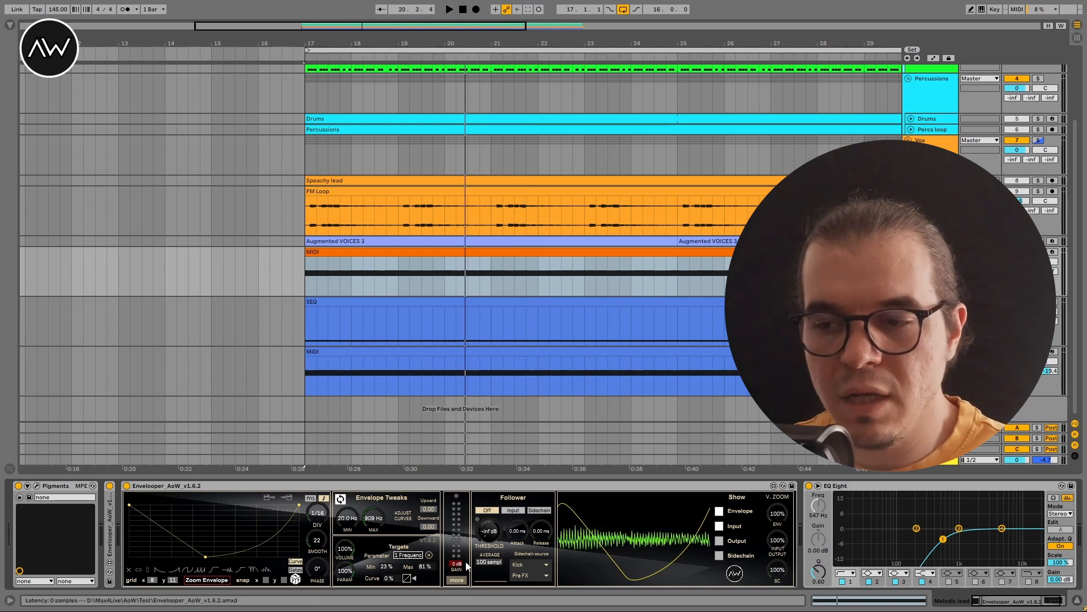
{"action": "left_click_drag", "start_coordinate": [457, 564], "coordinate": [458, 556]}
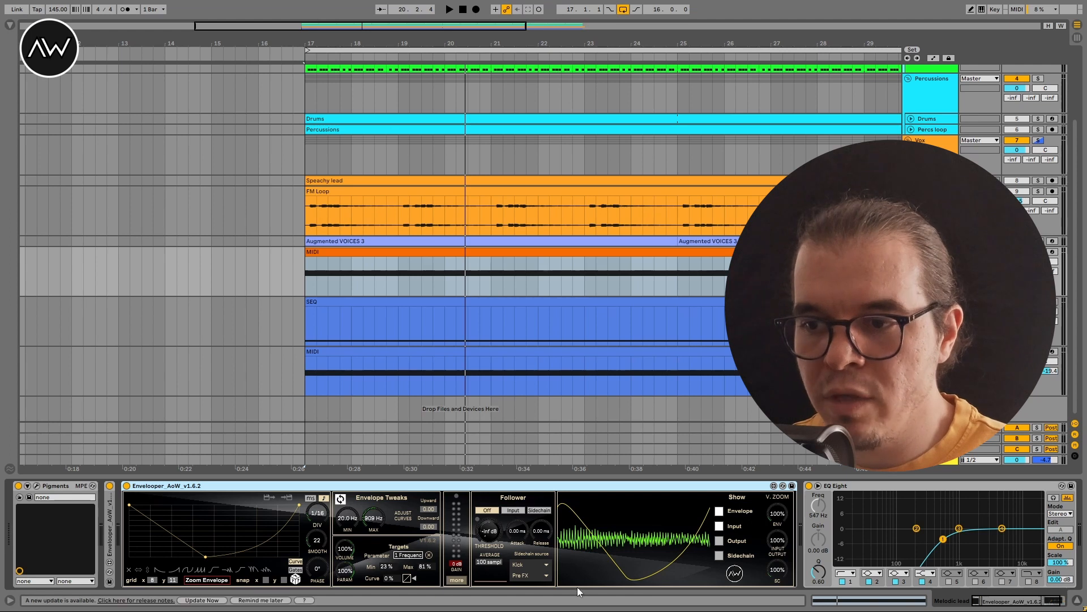
Set the follower to Sidechain from Kick, Pre FX, with -38 dB threshold, 99.2 ms attack and 284 ms release, and play the loop.
{"action": "left_click", "coordinate": [545, 565]}
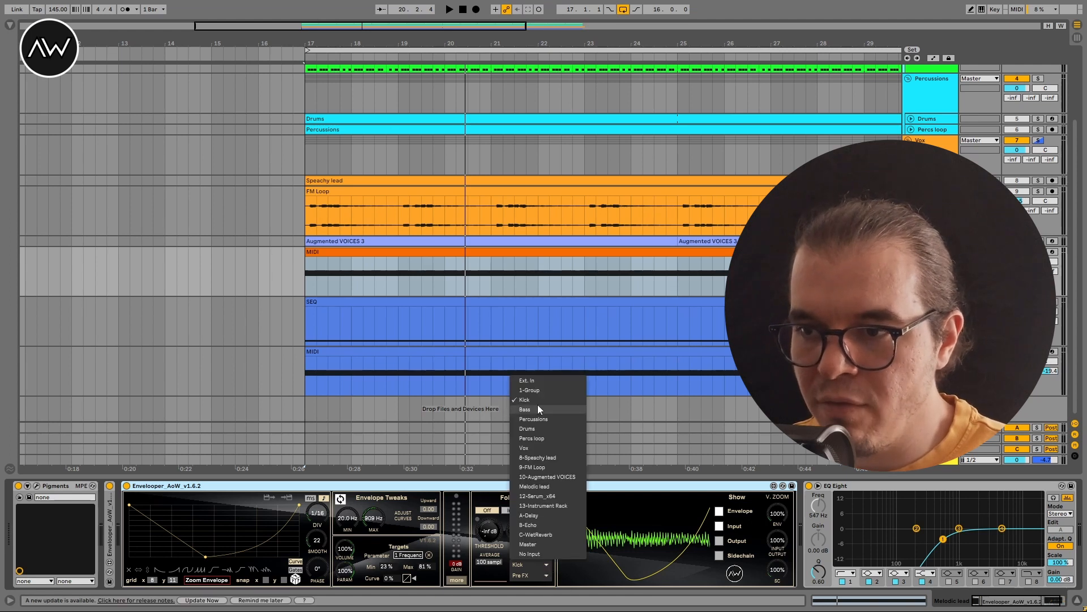
{"action": "left_click", "coordinate": [528, 576]}
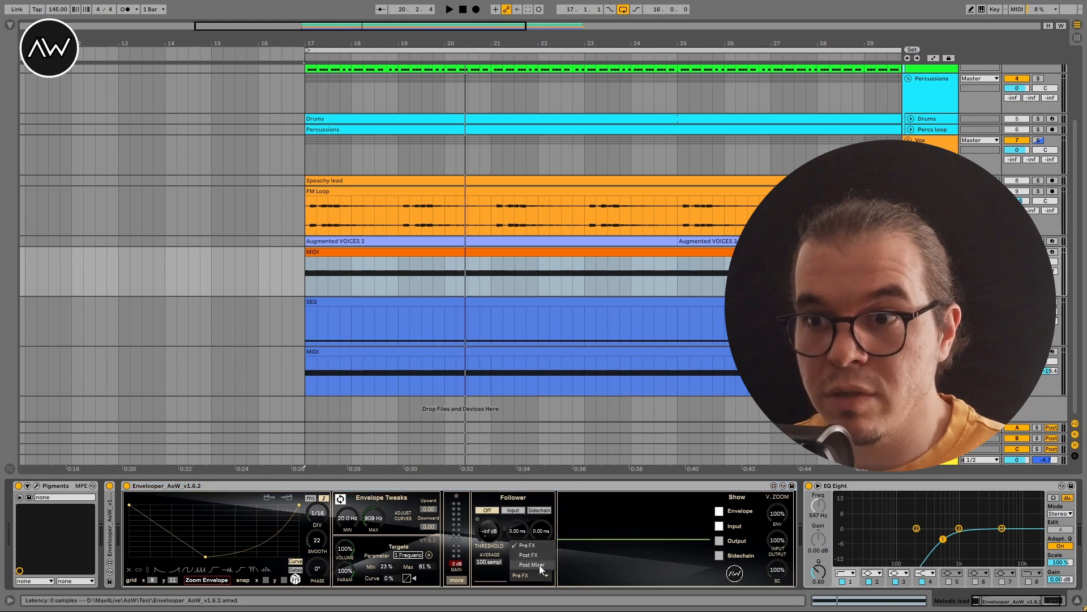
{"action": "left_click", "coordinate": [539, 566]}
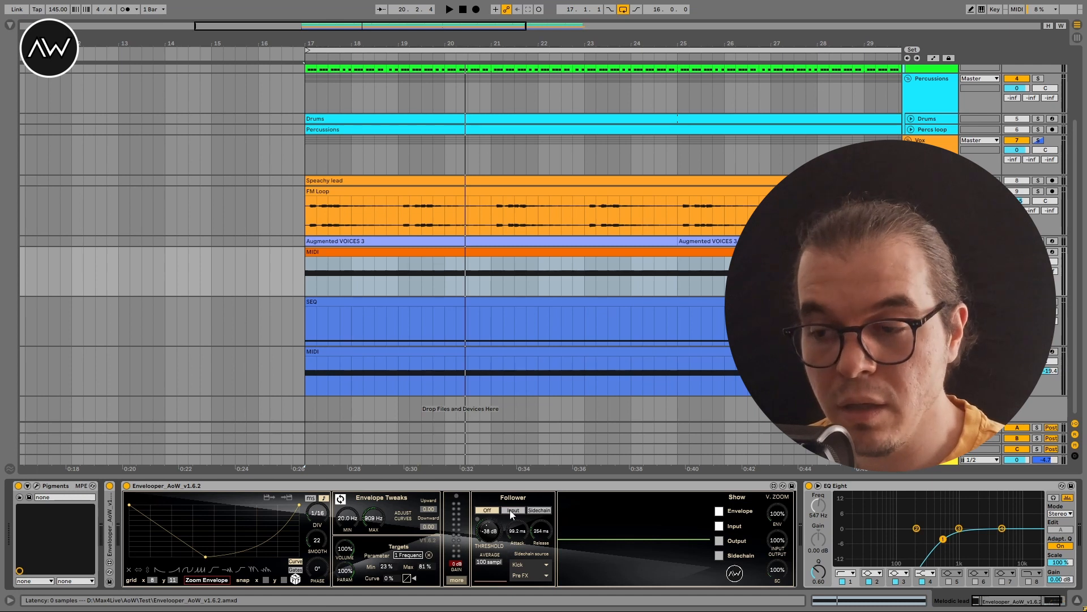
{"action": "left_click", "coordinate": [541, 510]}
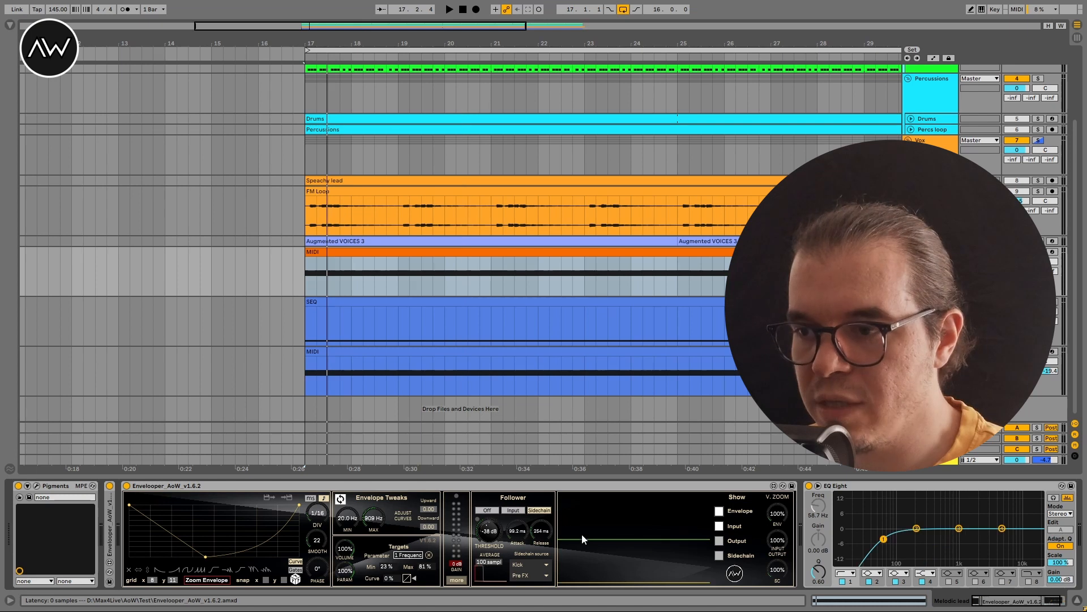
{"action": "key", "text": "space"}
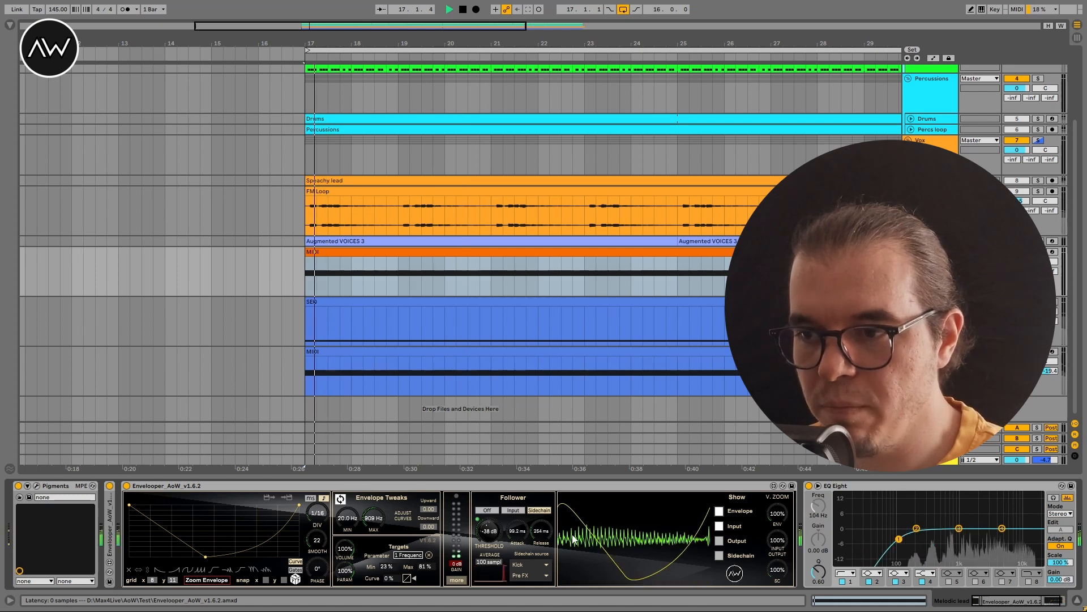
Toggle the scope's input, envelope, output and sidechain traces during playback, leaving only the envelope shown.
{"action": "left_click", "coordinate": [720, 526]}
{"action": "left_click", "coordinate": [720, 511]}
{"action": "left_click", "coordinate": [720, 540]}
{"action": "left_click", "coordinate": [720, 540]}
{"action": "left_click", "coordinate": [720, 556]}
{"action": "left_click", "coordinate": [720, 541]}
{"action": "left_click", "coordinate": [720, 526]}
{"action": "left_click", "coordinate": [720, 526]}
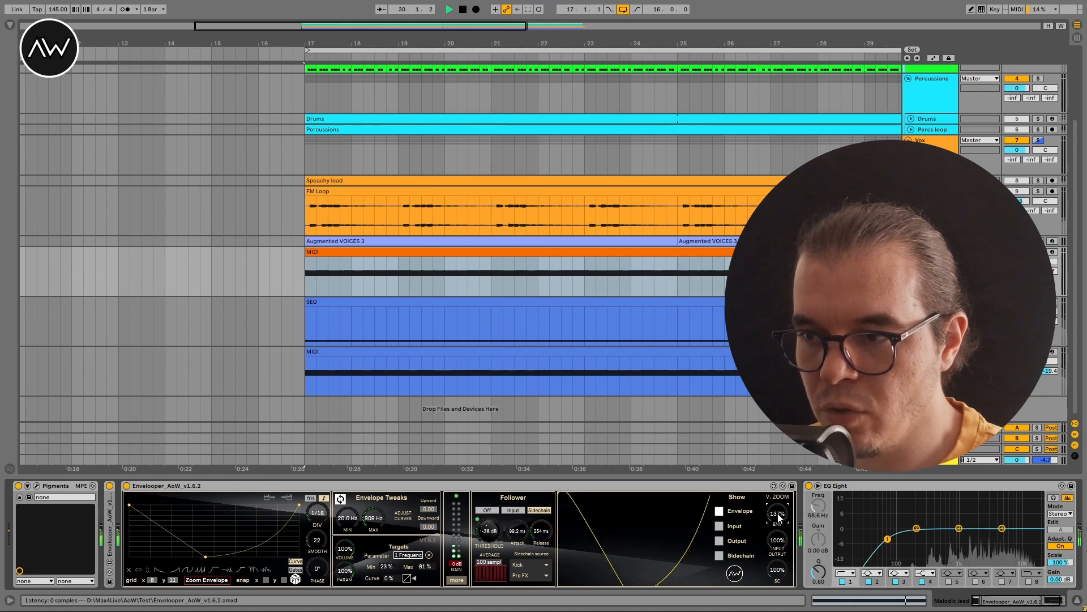
Show the input trace alone with input/output zoom at 69%, and the sidechain trace alone with its zoom at 218%.
{"action": "left_click", "coordinate": [719, 526]}
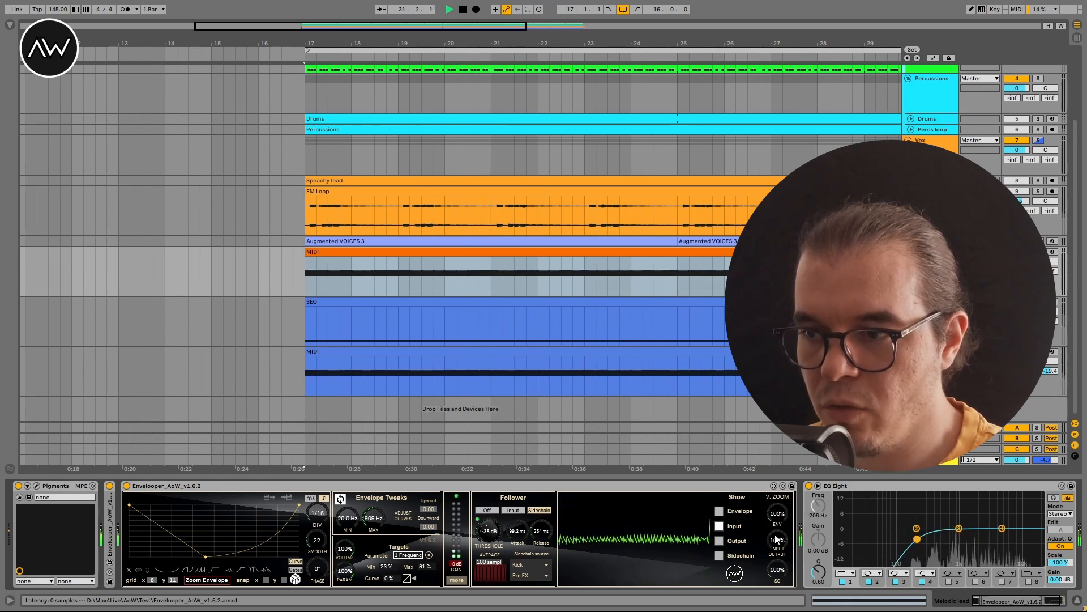
{"action": "left_click_drag", "start_coordinate": [777, 538], "coordinate": [767, 542]}
{"action": "left_click", "coordinate": [719, 525]}
{"action": "left_click", "coordinate": [719, 555]}
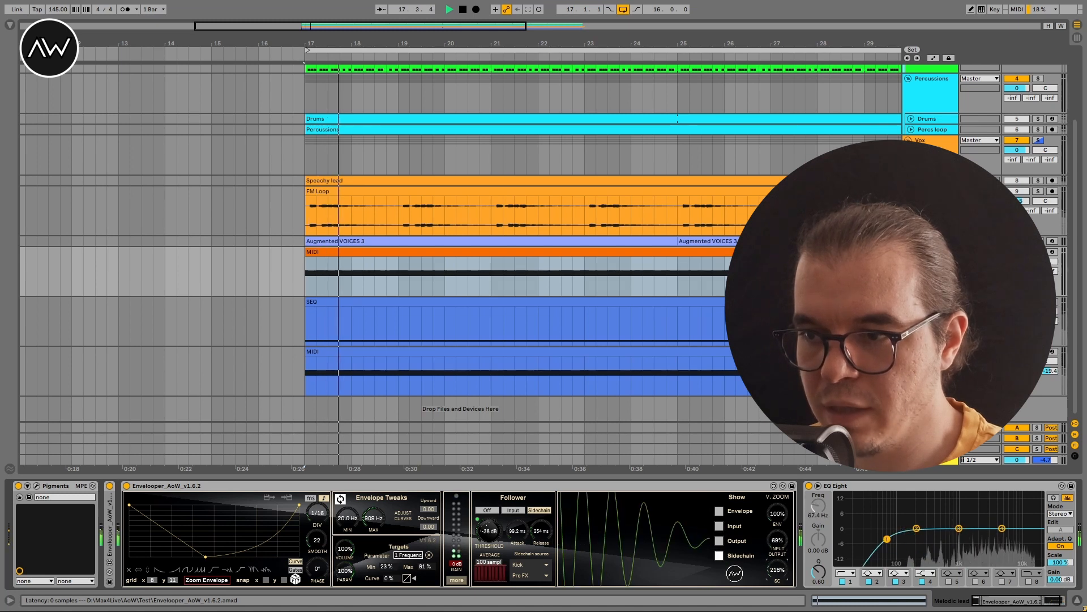
{"action": "left_click_drag", "start_coordinate": [777, 569], "coordinate": [777, 555]}
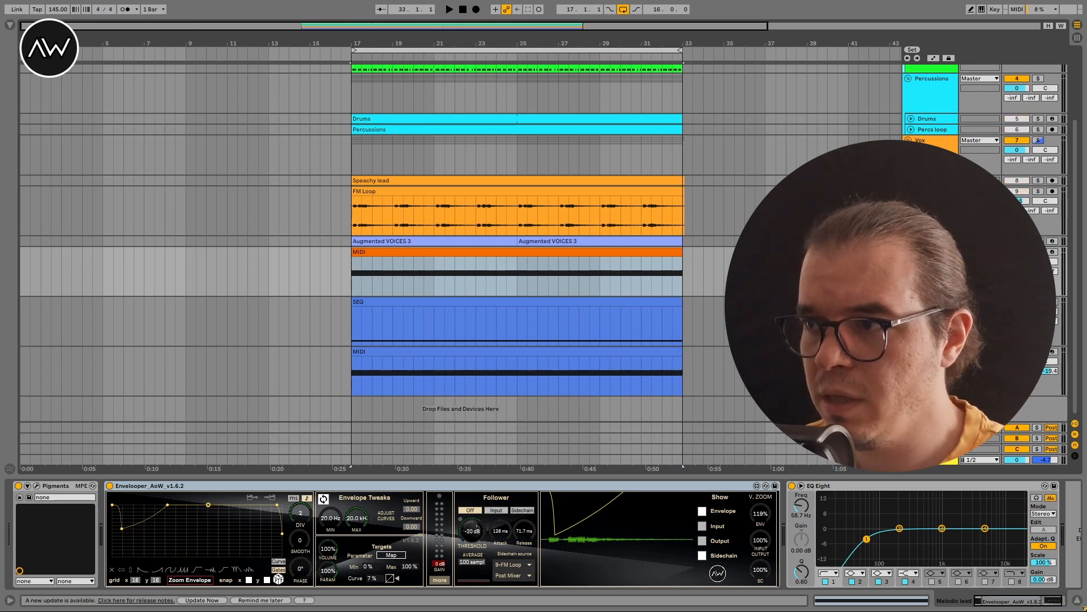
Solo the Melodic lead track with Envelooper bypassed and play the loop.
{"action": "left_click", "coordinate": [1038, 252]}
{"action": "key", "text": "space"}
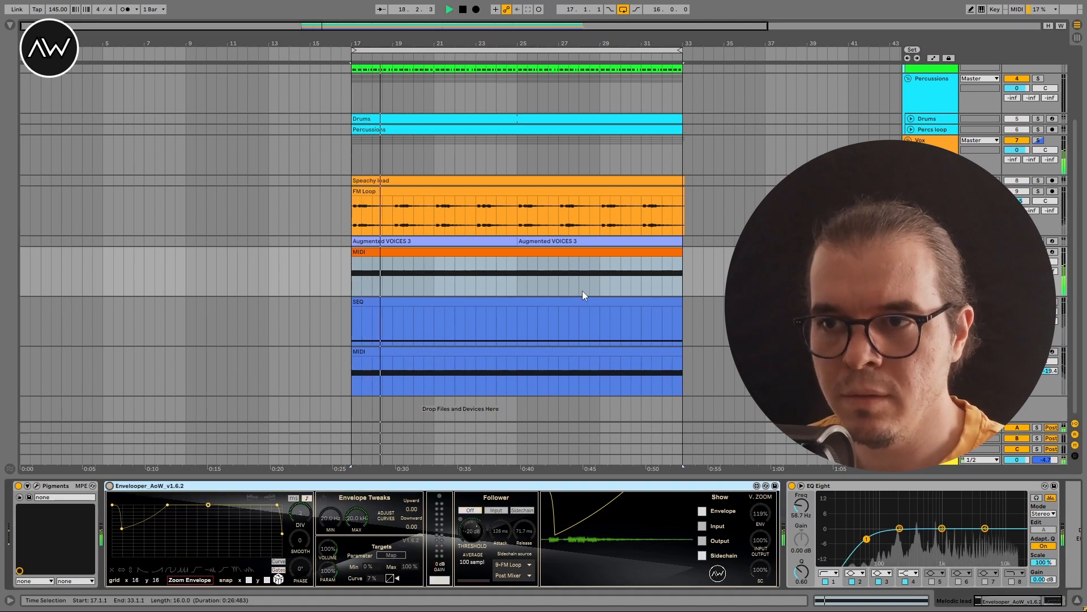
{"action": "key", "text": "space"}
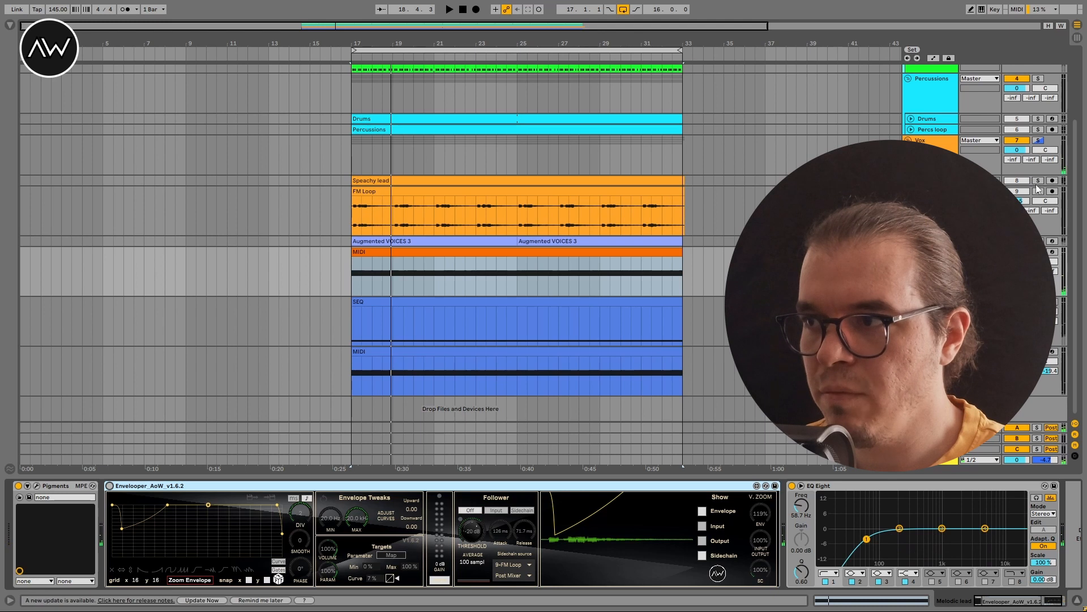
Solo the FM Loop track and play it, and play all tracks together with Envelooper still bypassed.
{"action": "left_click", "coordinate": [1038, 192]}
{"action": "key", "text": "space"}
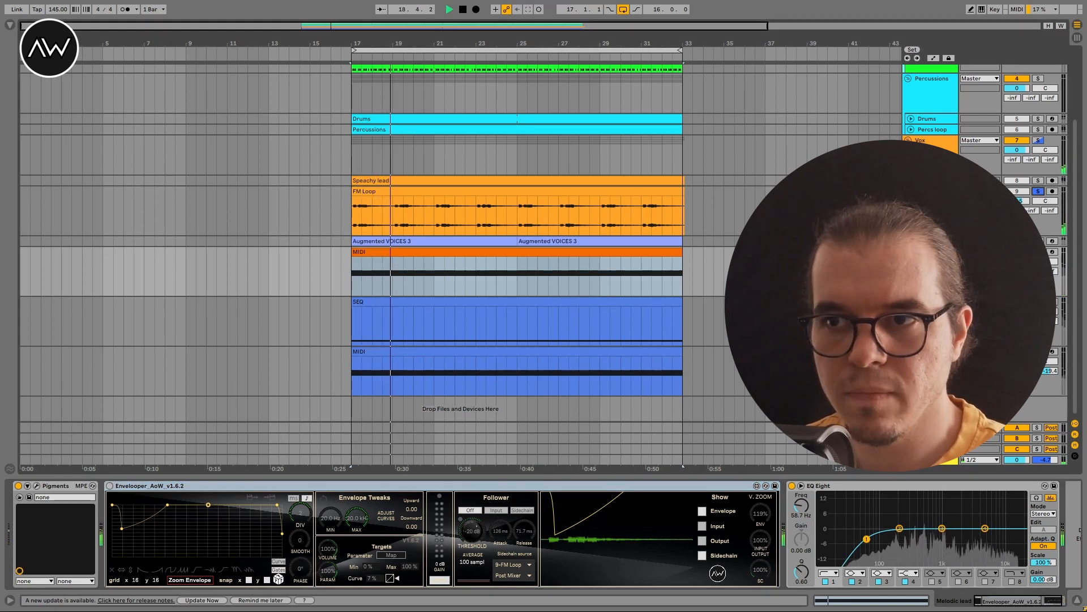
{"action": "key", "text": "space"}
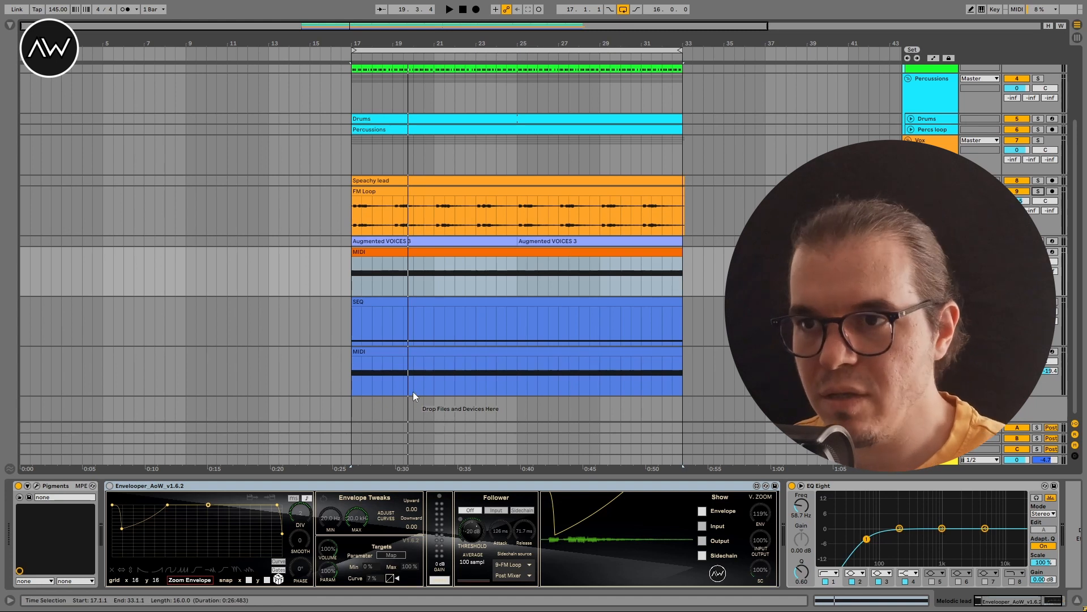
{"action": "key", "text": "space"}
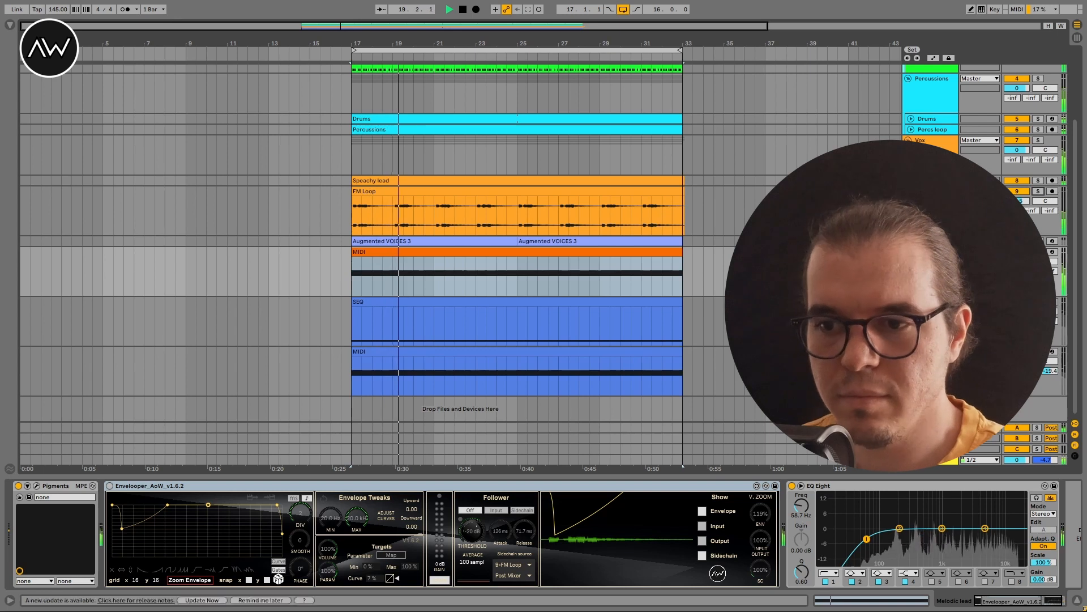
{"action": "key", "text": "space"}
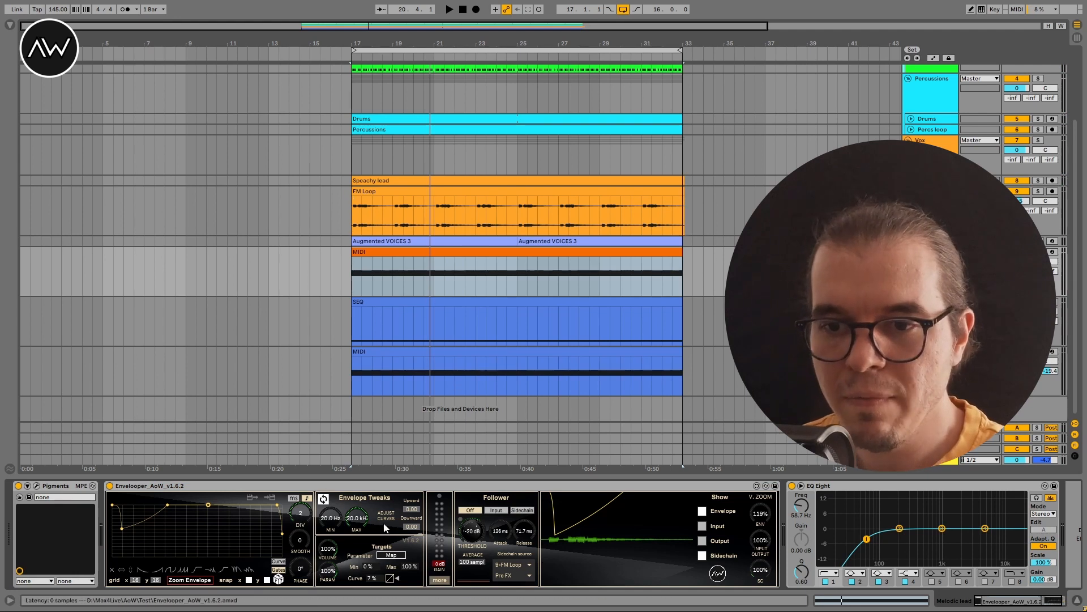
Open the enlarged envelope editor and, during playback, deepen the envelope's early dip and move its recovery point to a later time.
{"action": "left_click", "coordinate": [190, 580]}
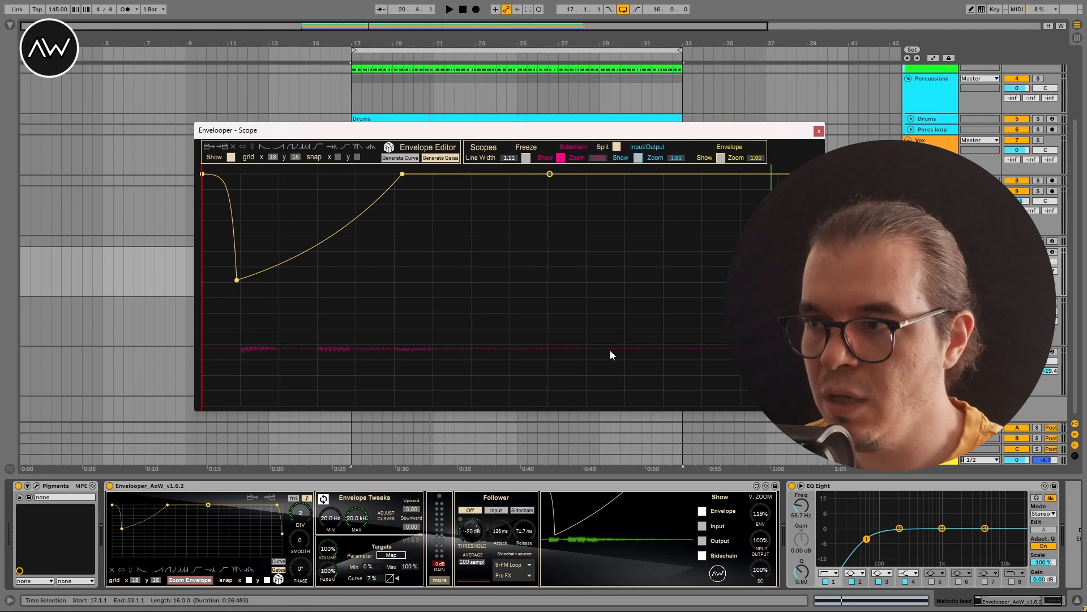
{"action": "key", "text": "space"}
{"action": "left_click_drag", "start_coordinate": [240, 281], "coordinate": [242, 298]}
{"action": "left_click_drag", "start_coordinate": [403, 173], "coordinate": [425, 174]}
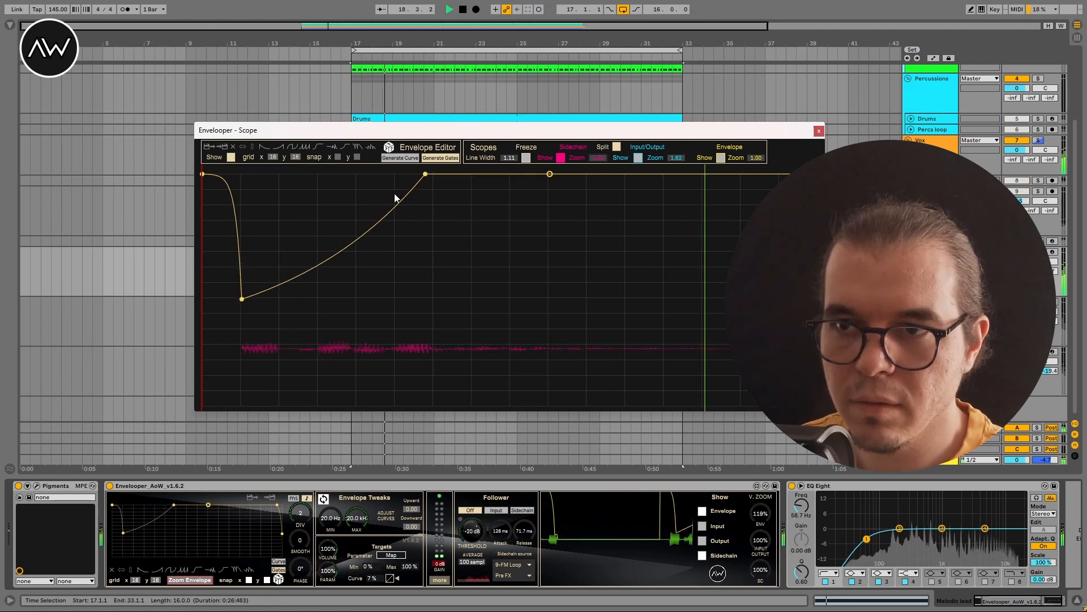
Bow the envelope's recovery curve downward, lower the dip point slightly and stop playback.
{"action": "left_click_drag", "start_coordinate": [367, 229], "coordinate": [325, 266]}
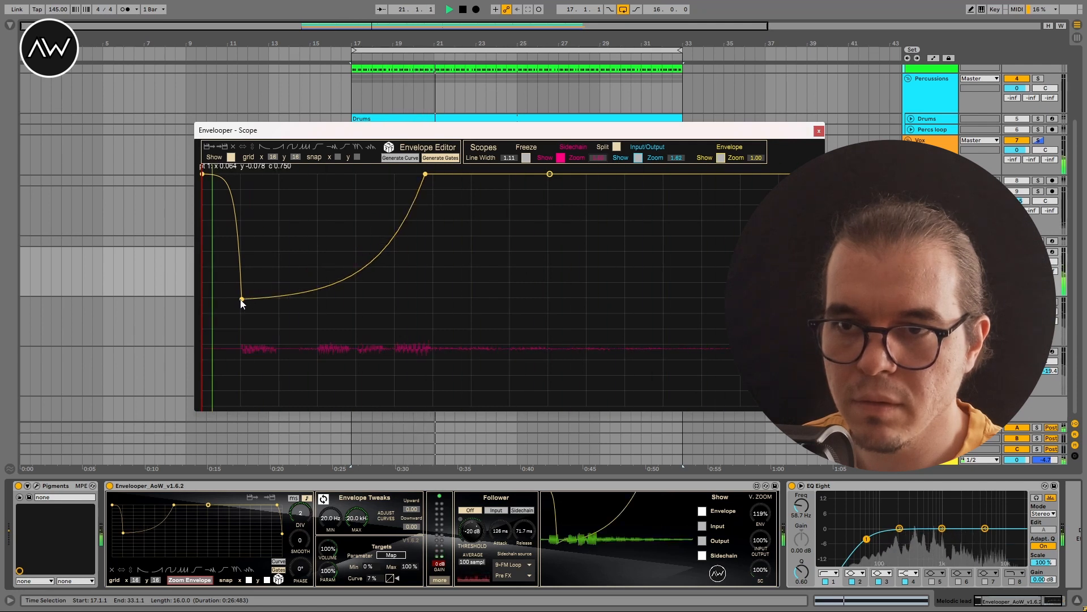
{"action": "left_click_drag", "start_coordinate": [242, 300], "coordinate": [241, 306]}
{"action": "left_click_drag", "start_coordinate": [324, 283], "coordinate": [324, 270]}
{"action": "key", "text": "space"}
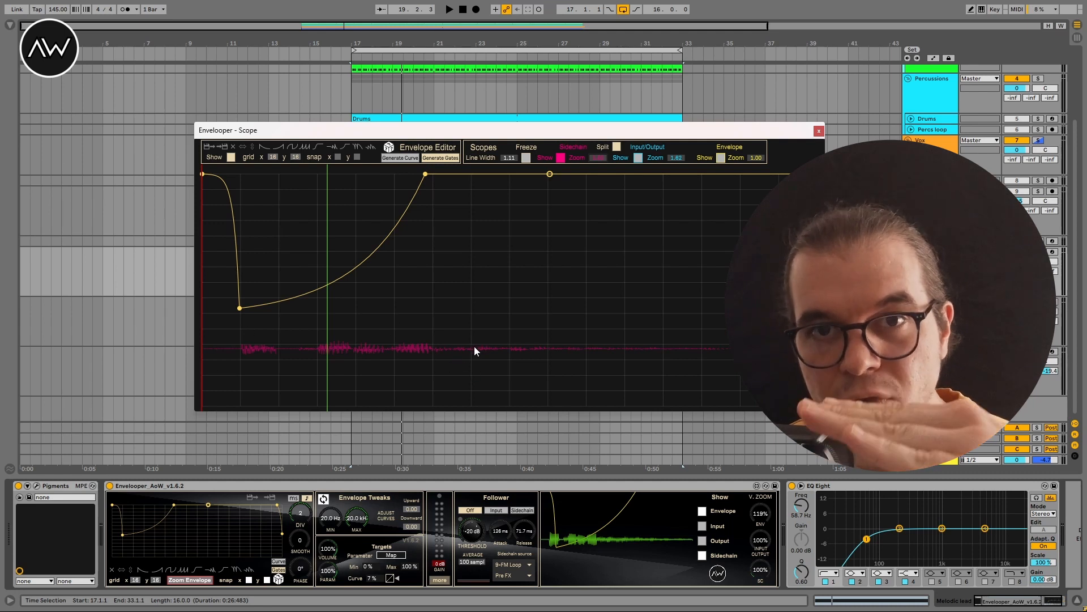
Play the loop to audition the reshaped ducking envelope on the Melodic lead, and stop playback.
{"action": "key", "text": "space"}
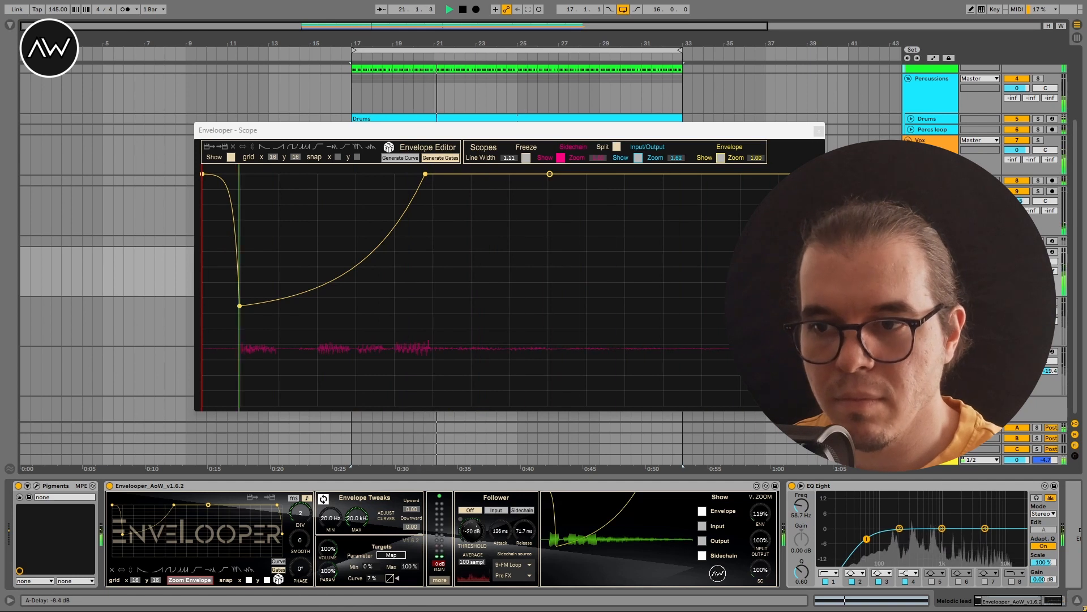
{"action": "key", "text": "space"}
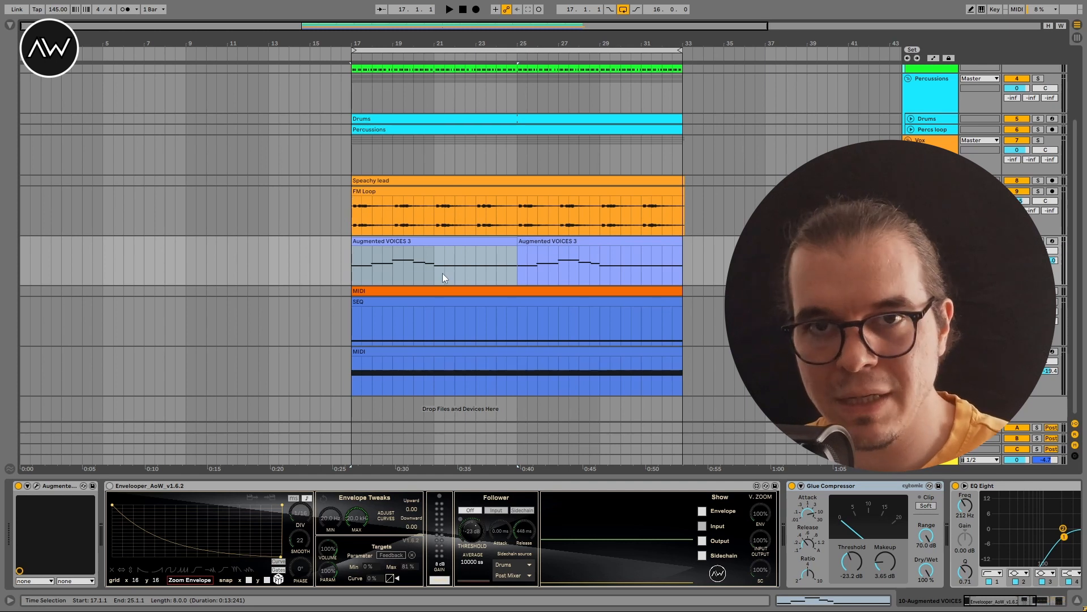
Compare the Augmented VOICES track with Envelooper bypassed and enabled during playback, switching its follower to Sidechain.
{"action": "key", "text": "space"}
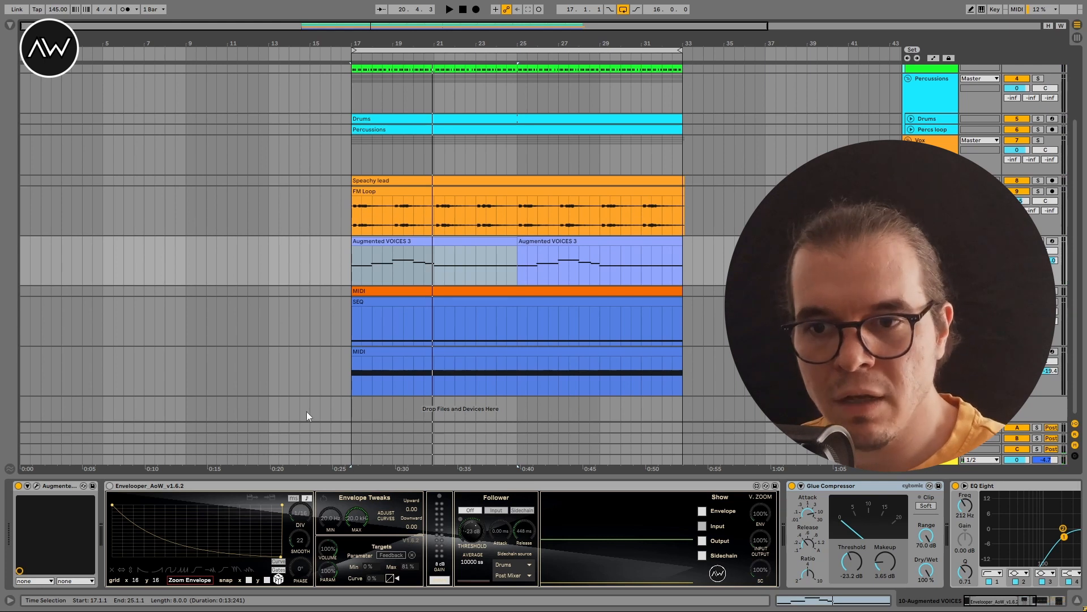
{"action": "left_click", "coordinate": [109, 485]}
{"action": "key", "text": "space"}
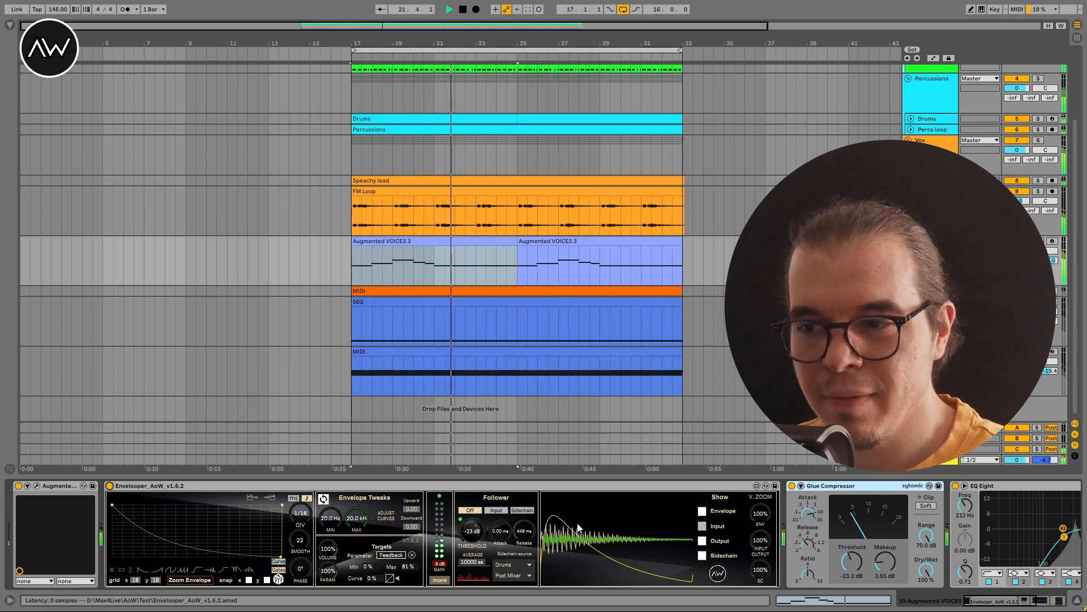
{"action": "key", "text": "space"}
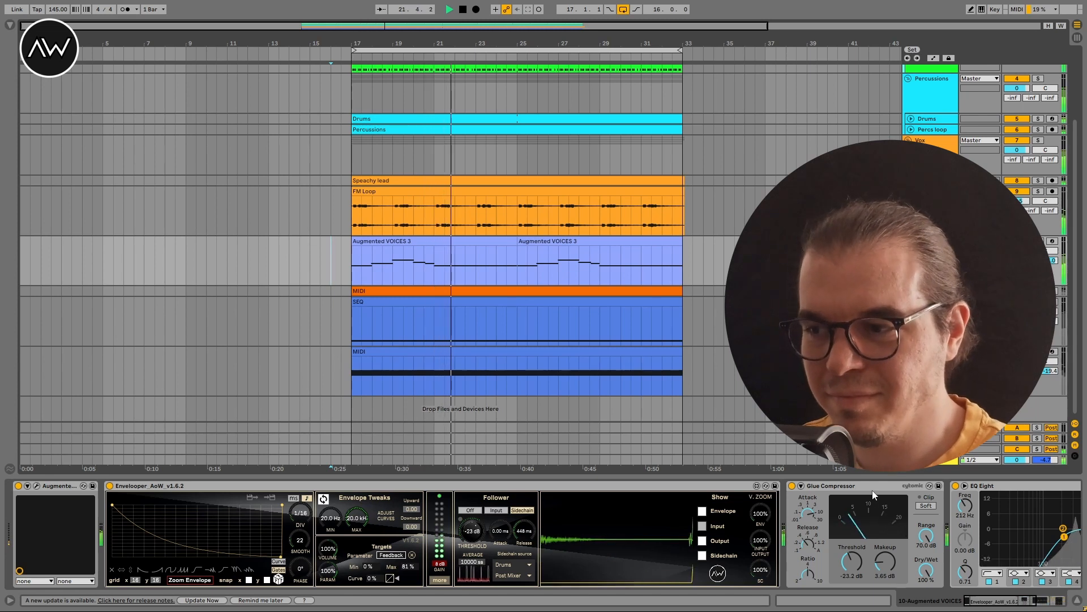
{"action": "key", "text": "space"}
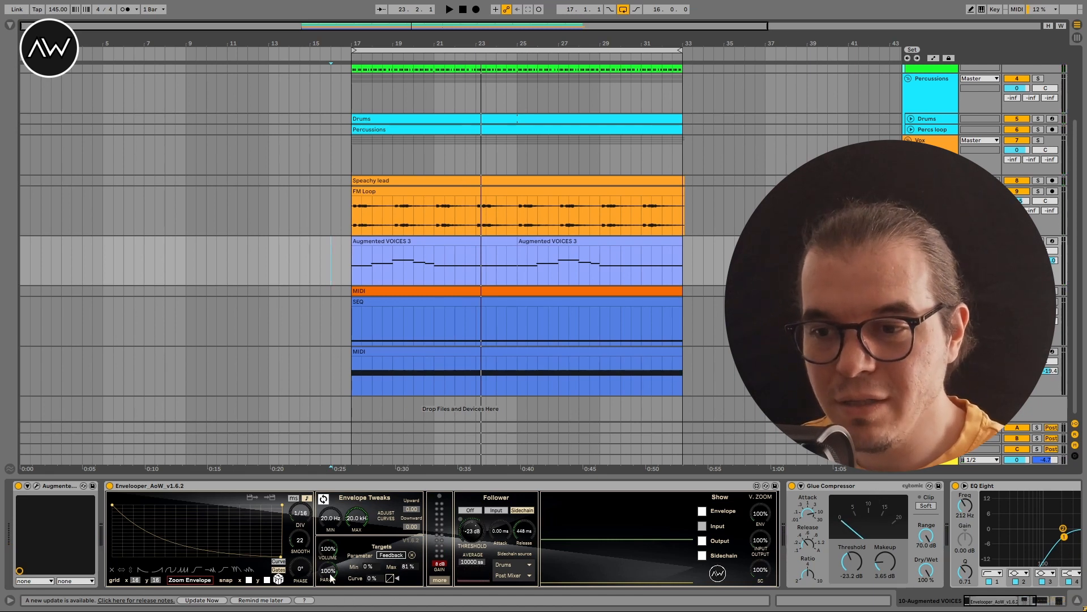
Collapse the Glue Compressor and EQ Eight devices to expose the Delay, and play the loop.
{"action": "double_click", "coordinate": [862, 489]}
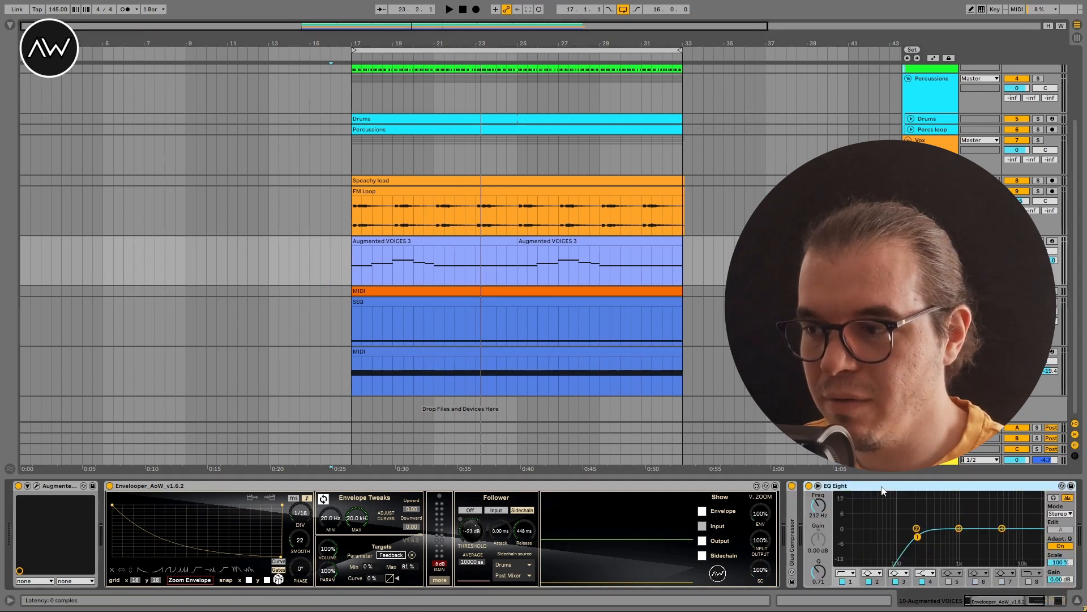
{"action": "double_click", "coordinate": [861, 489]}
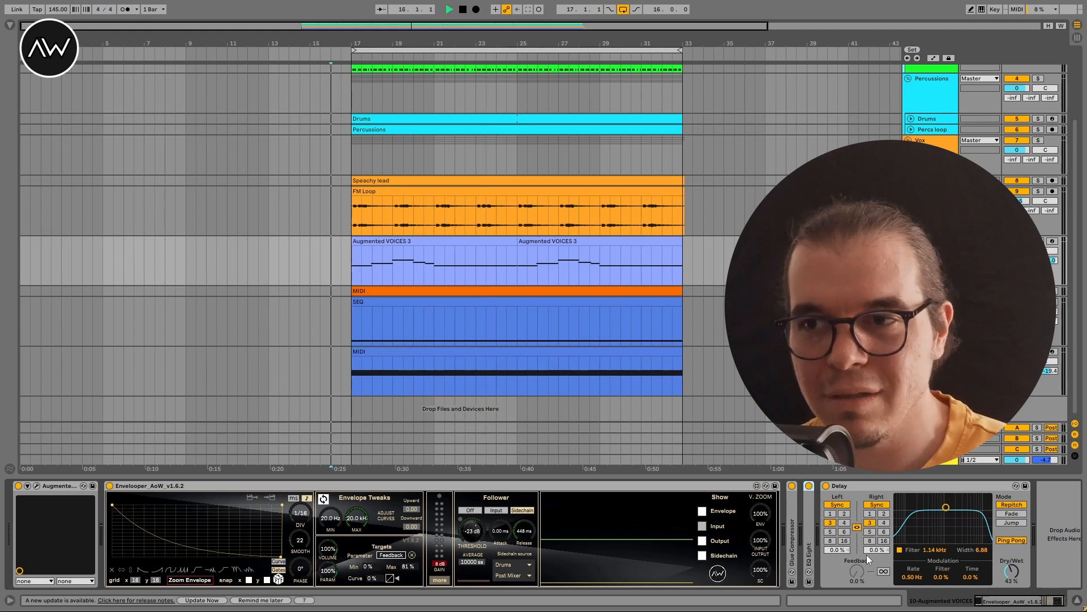
{"action": "key", "text": "space"}
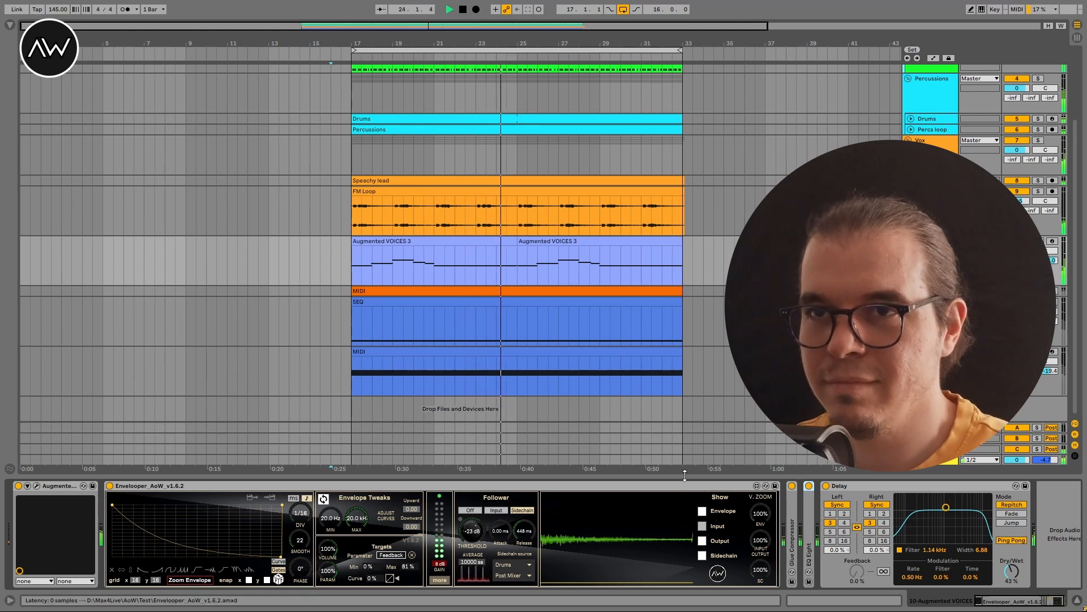
{"action": "key", "text": "space"}
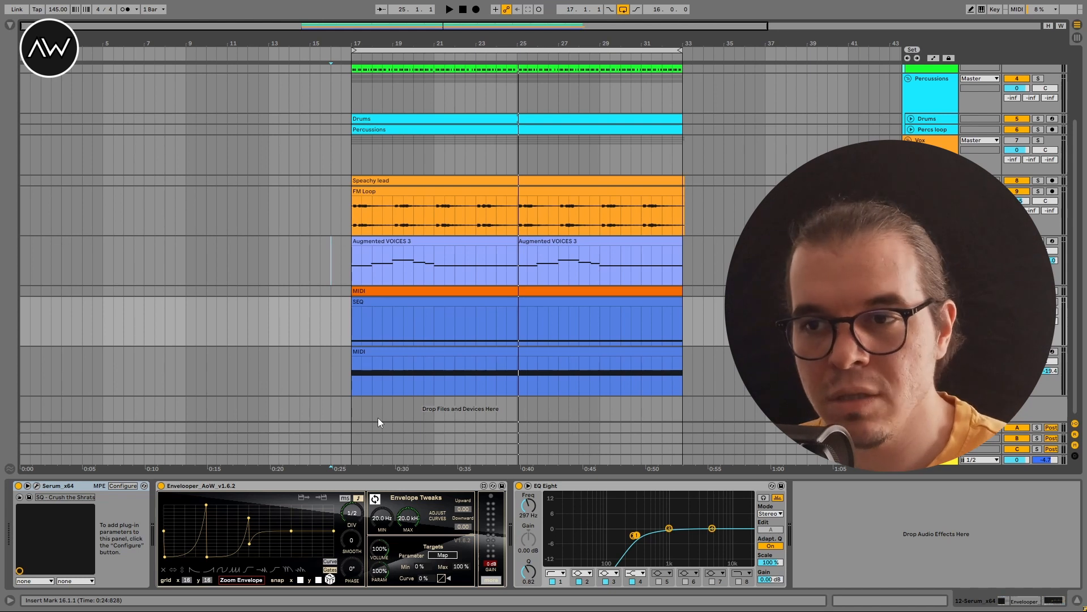
Solo the SEQ track and play it with its Envelooper bypassed and re-enabled.
{"action": "left_click", "coordinate": [390, 300]}
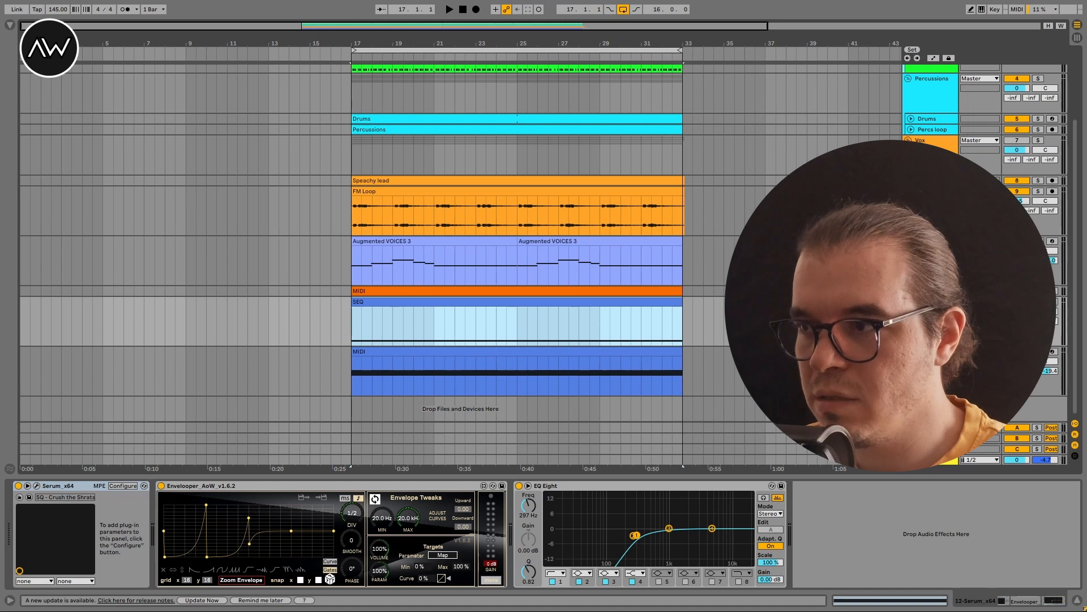
{"action": "left_click", "coordinate": [1038, 302]}
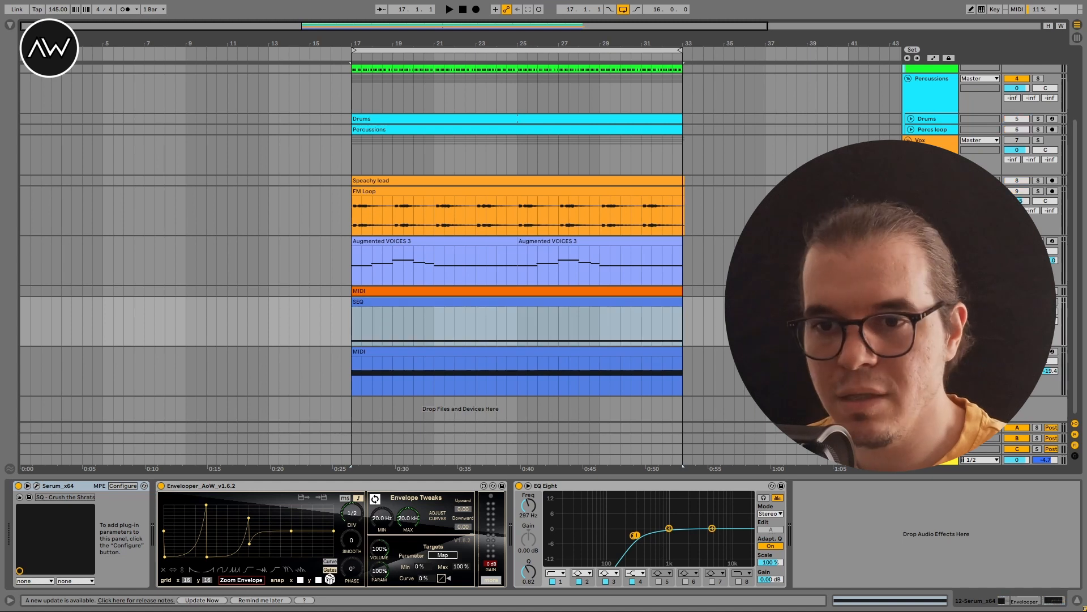
{"action": "left_click", "coordinate": [161, 485]}
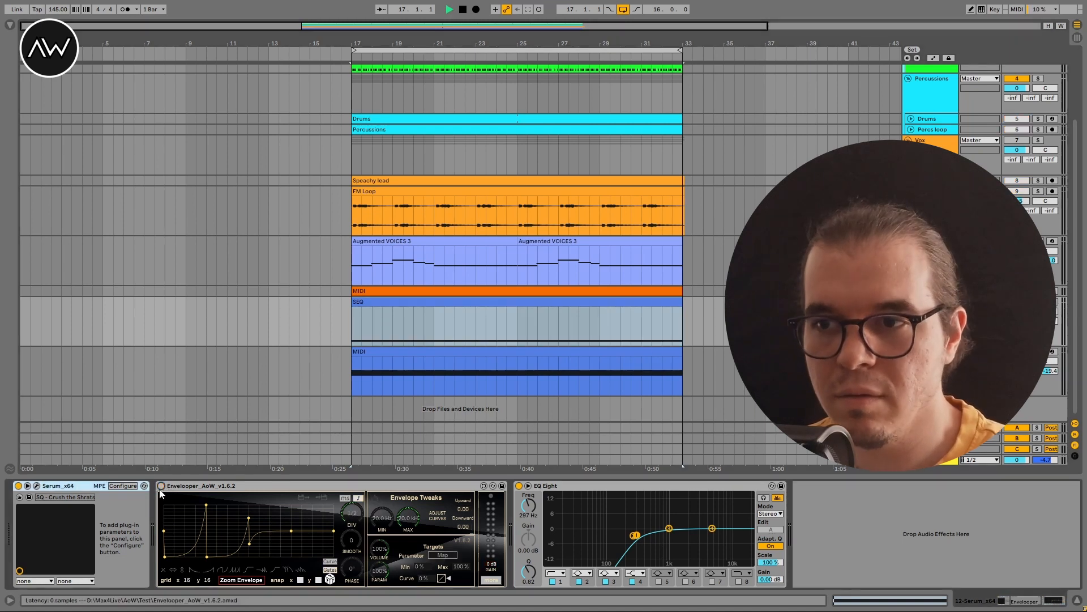
{"action": "key", "text": "space"}
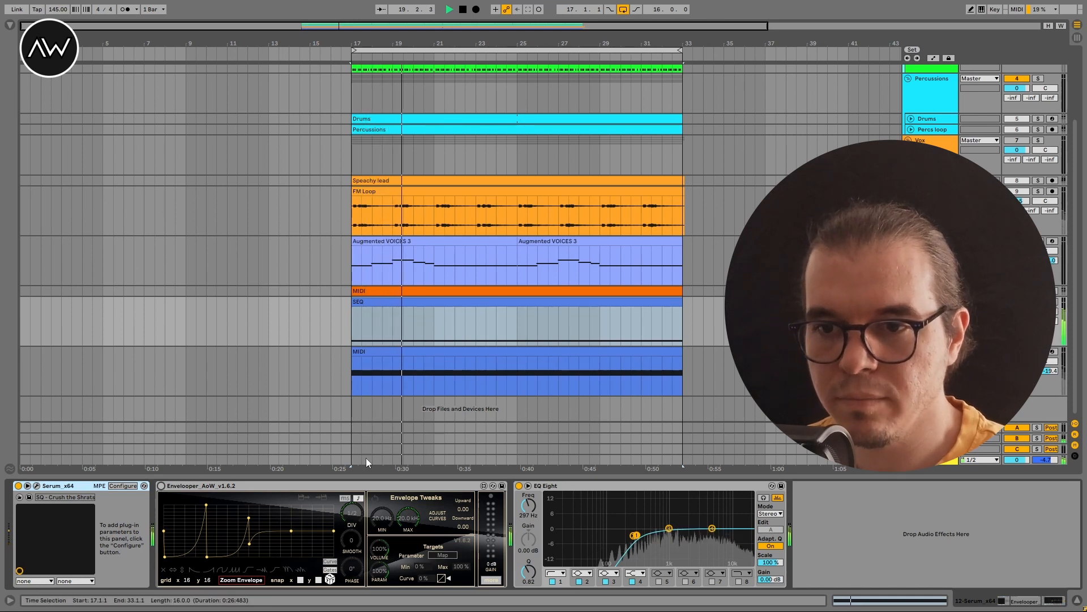
{"action": "left_click", "coordinate": [161, 485]}
{"action": "key", "text": "space"}
{"action": "key", "text": "space"}
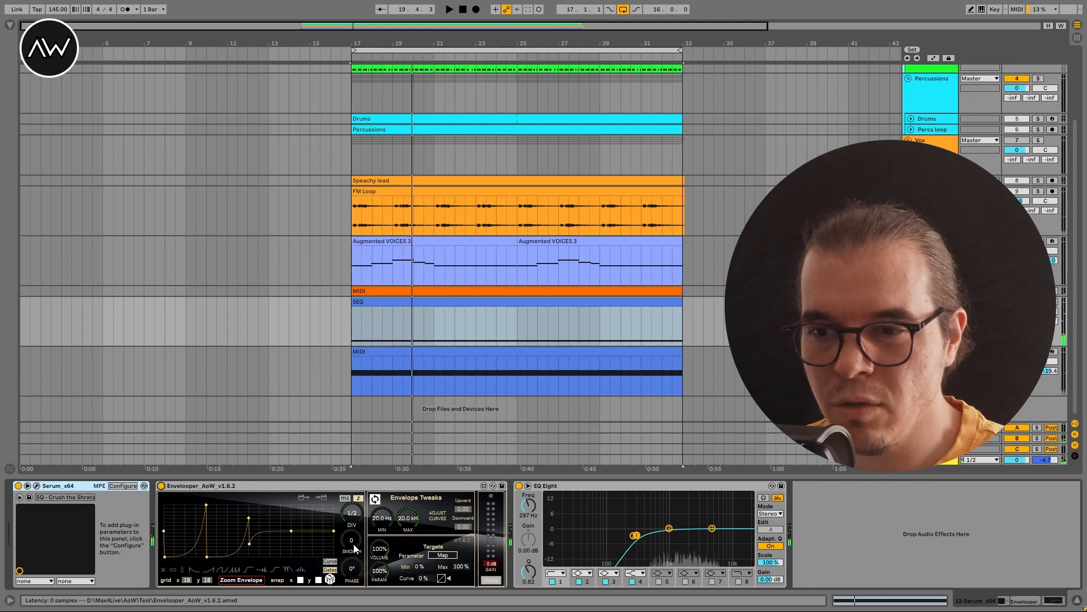
Raise Envelooper's Smooth on the SEQ track to about 48 during playback, and settle it at 20.
{"action": "key", "text": "space"}
{"action": "left_click_drag", "start_coordinate": [352, 539], "coordinate": [352, 534]}
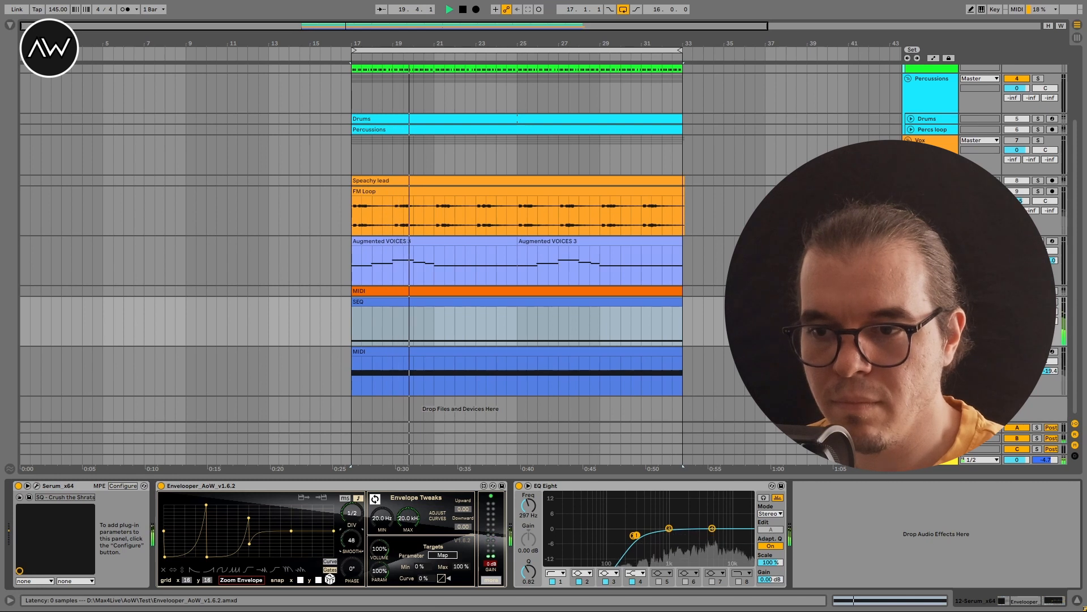
{"action": "left_click_drag", "start_coordinate": [351, 540], "coordinate": [352, 541]}
{"action": "key", "text": "space"}
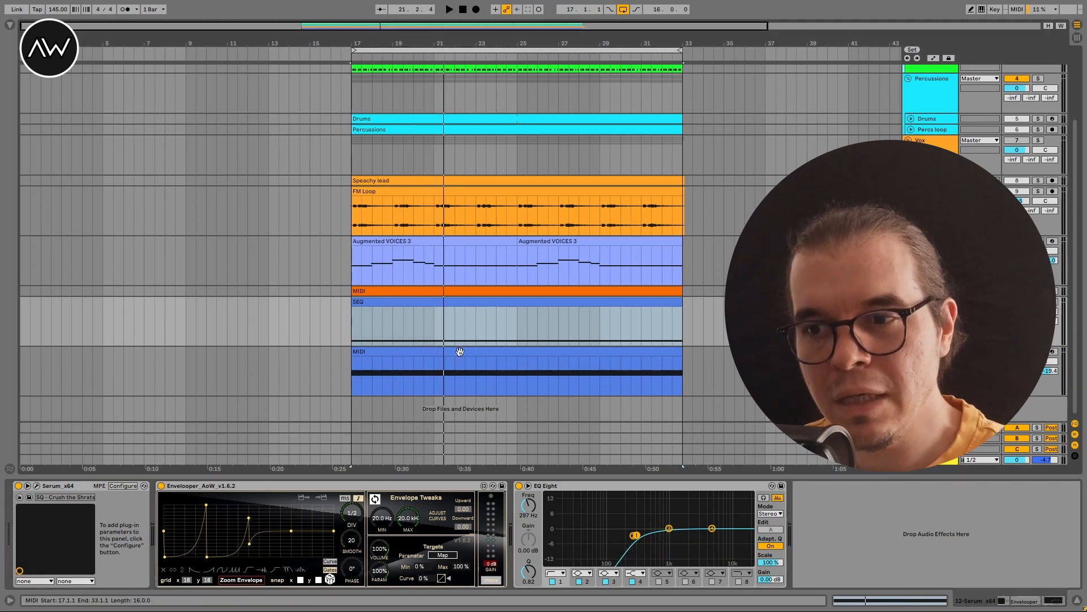
Solo the MIDI track with the Instrument Rack, play it with Envelooper bypassed and re-enable the device.
{"action": "left_click", "coordinate": [461, 352]}
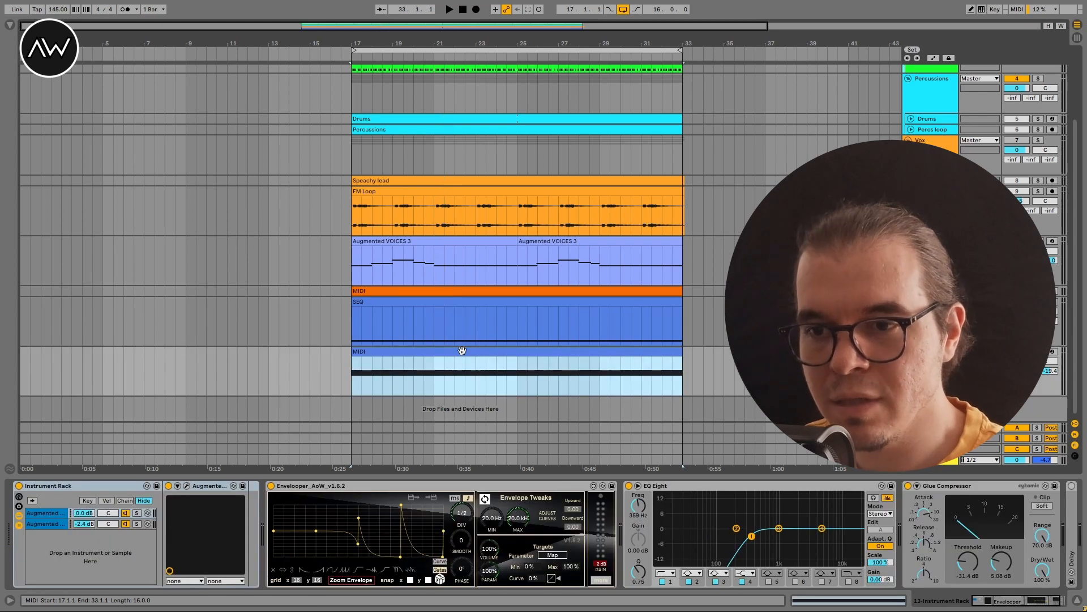
{"action": "left_click", "coordinate": [271, 486]}
{"action": "key", "text": "space"}
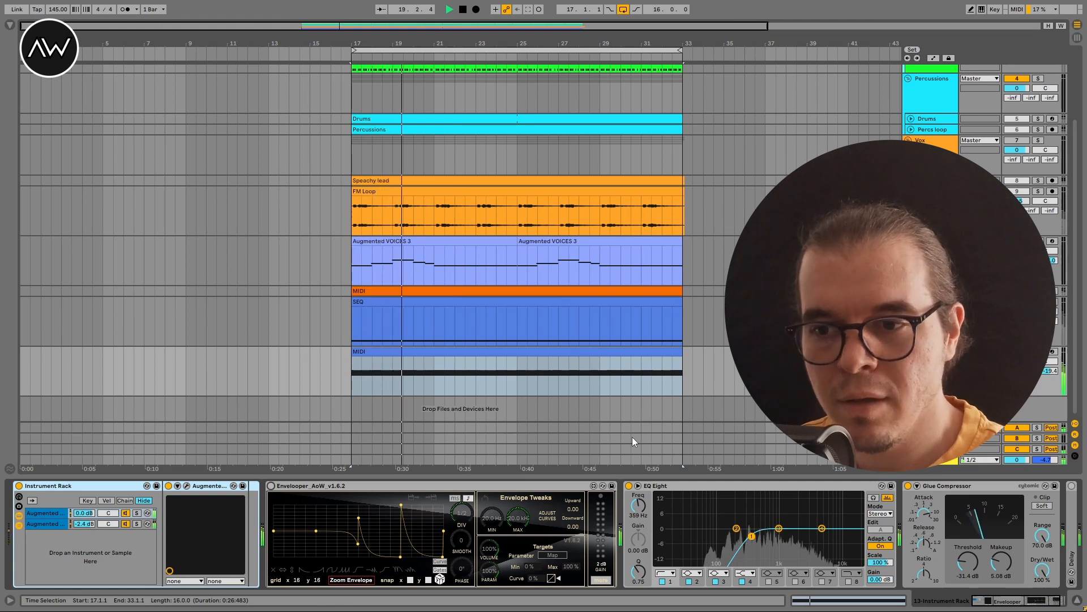
{"action": "key", "text": "space"}
{"action": "left_click", "coordinate": [270, 486]}
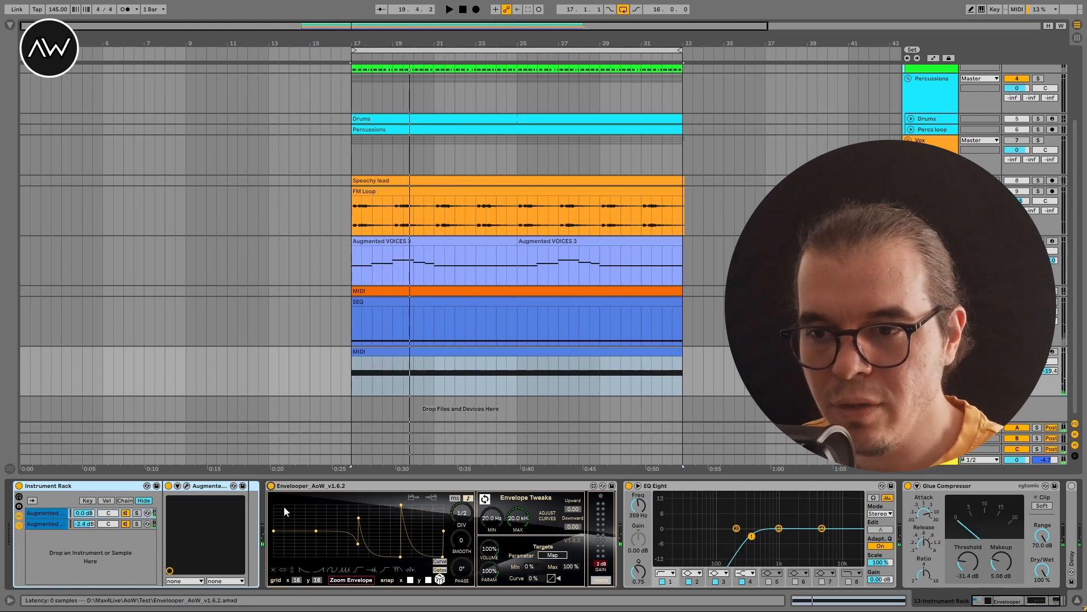
Compare the Envelooper settings of the SEQ and Instrument Rack tracks, and play the Instrument Rack track with Envelooper enabled.
{"action": "left_click", "coordinate": [932, 302]}
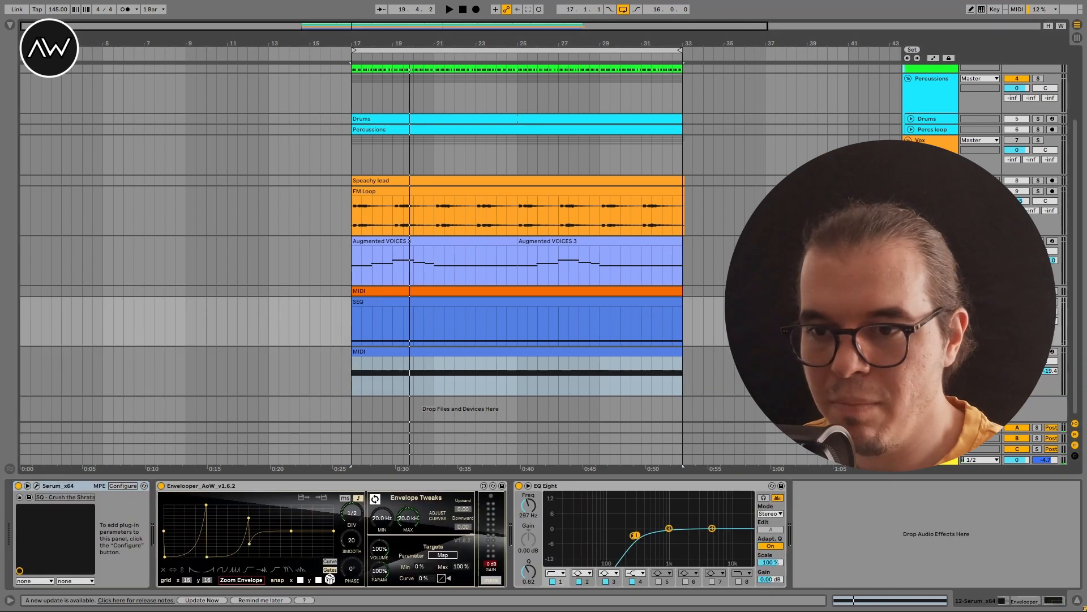
{"action": "key", "text": "Down"}
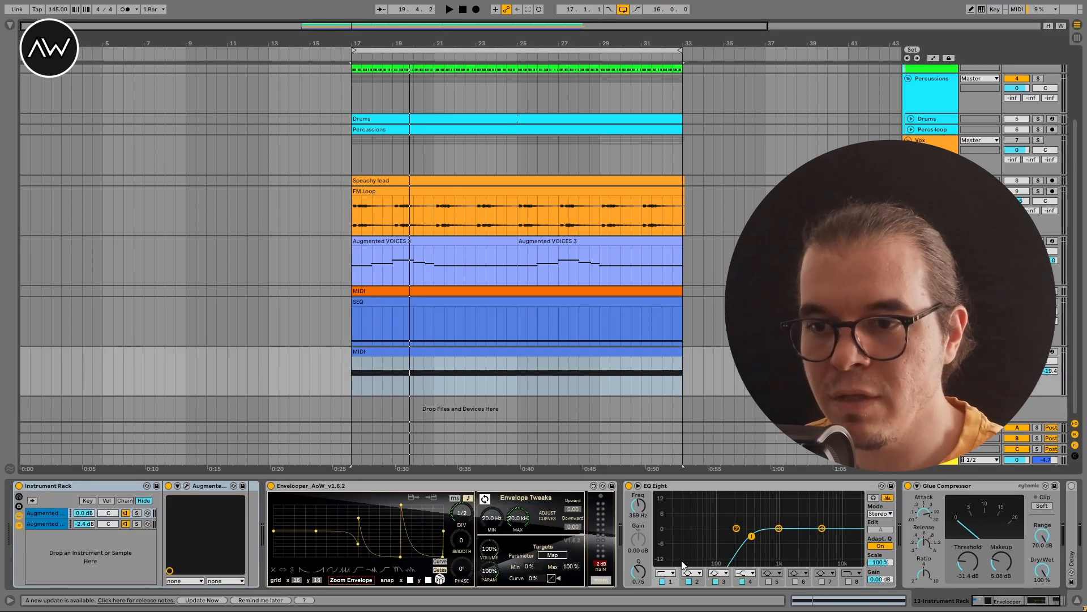
{"action": "key", "text": "space"}
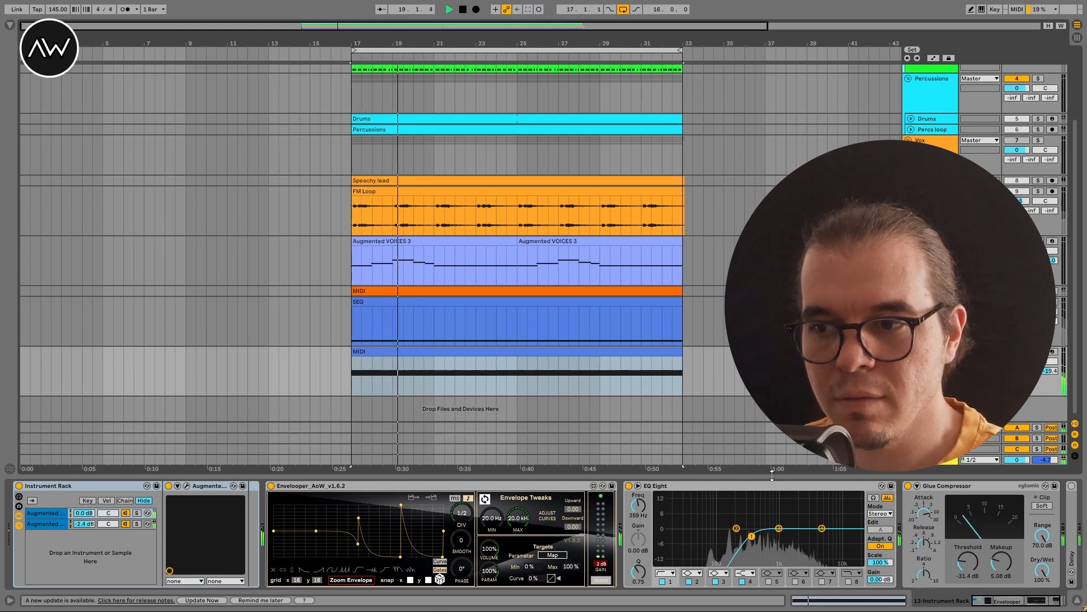
{"action": "key", "text": "space"}
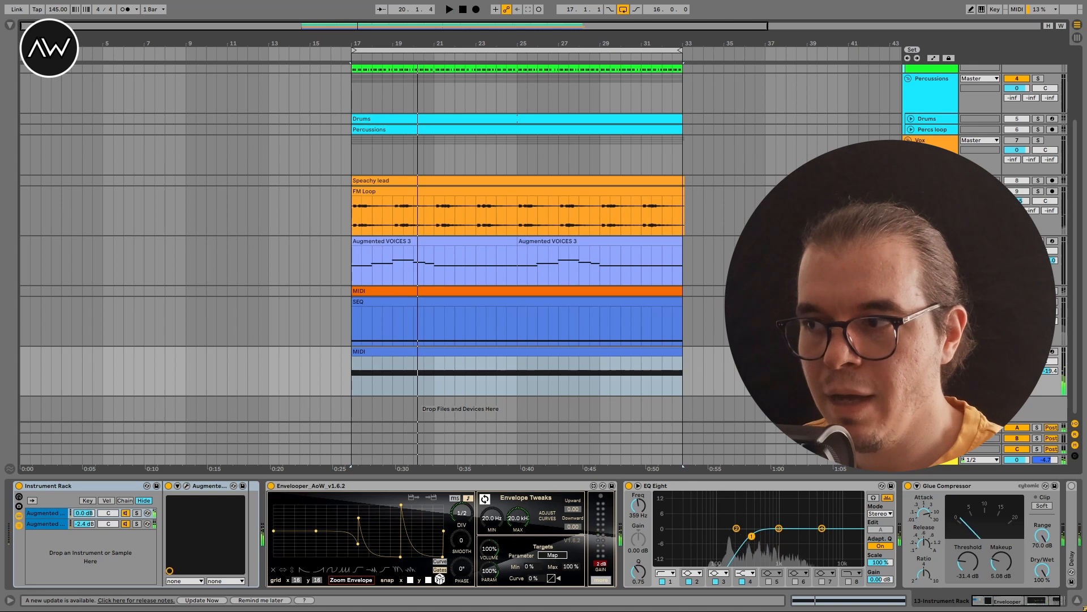
Set the playback start to bar 16 and play all tracks together without solo.
{"action": "left_click", "coordinate": [332, 354]}
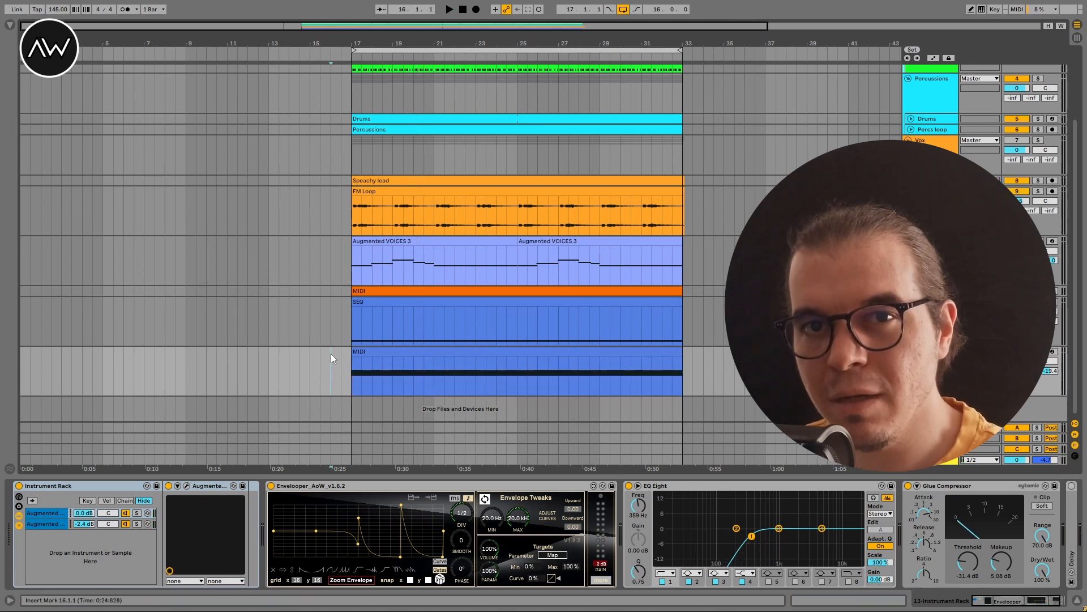
{"action": "key", "text": "space"}
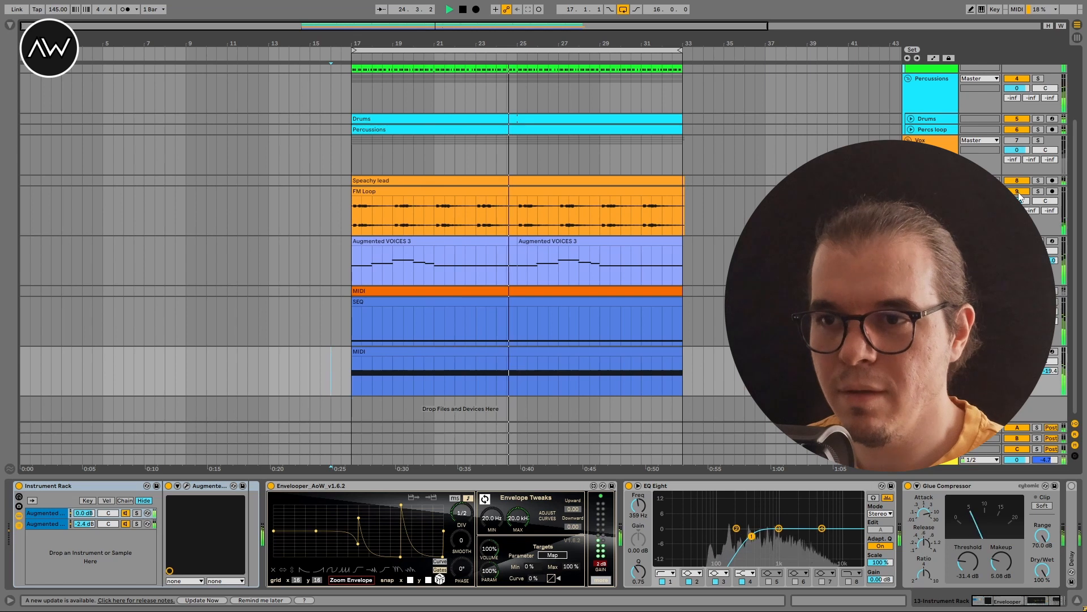
{"action": "key", "text": "space"}
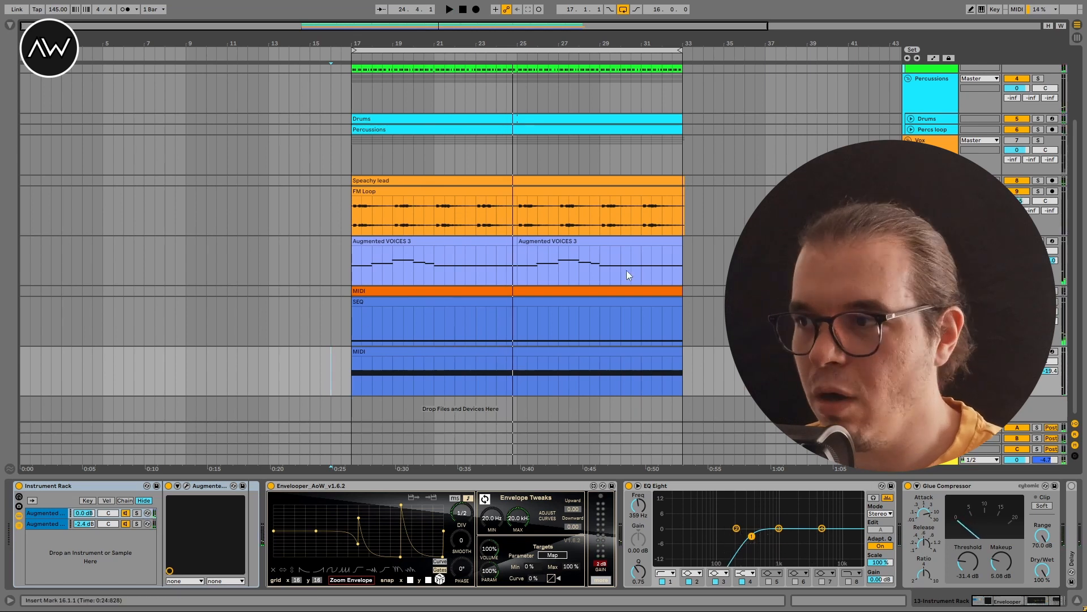
{"action": "key", "text": "space"}
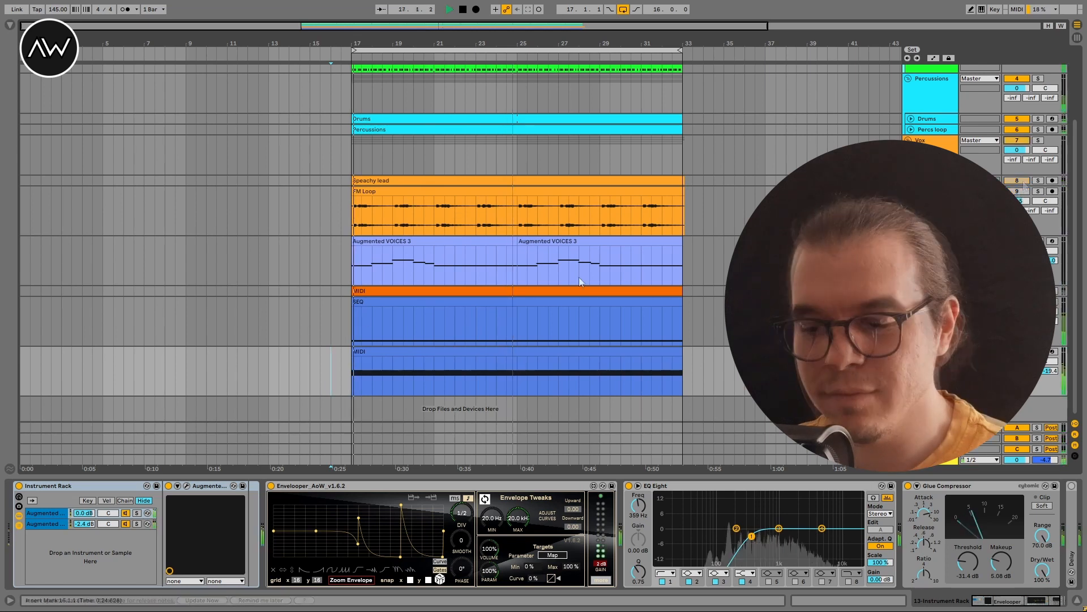